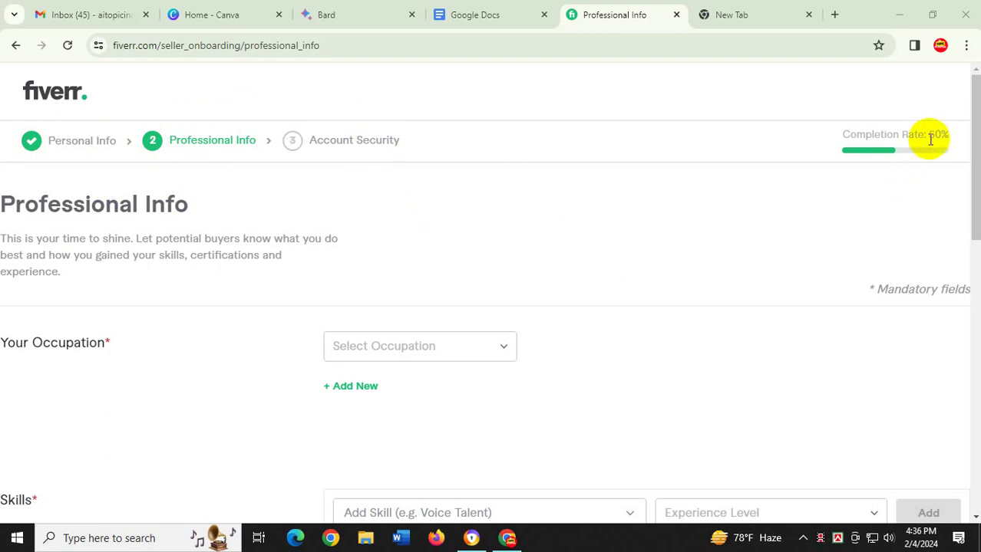
# Step: Choose Digital Marketing as the occupation
pyautogui.moveTo(913, 136); pyautogui.dragTo(949, 136)
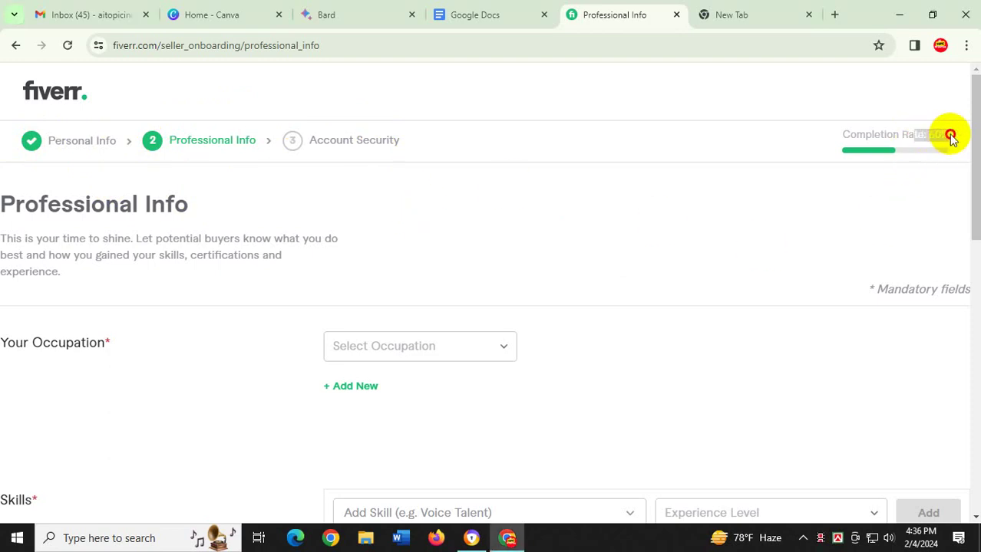
pyautogui.click(911, 135)
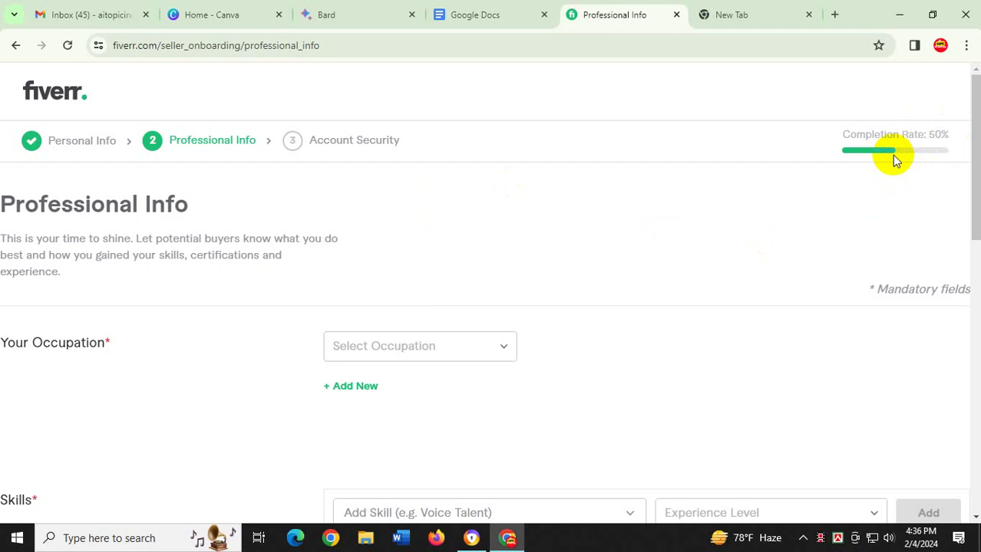
pyautogui.scroll(-2, 519, 246)
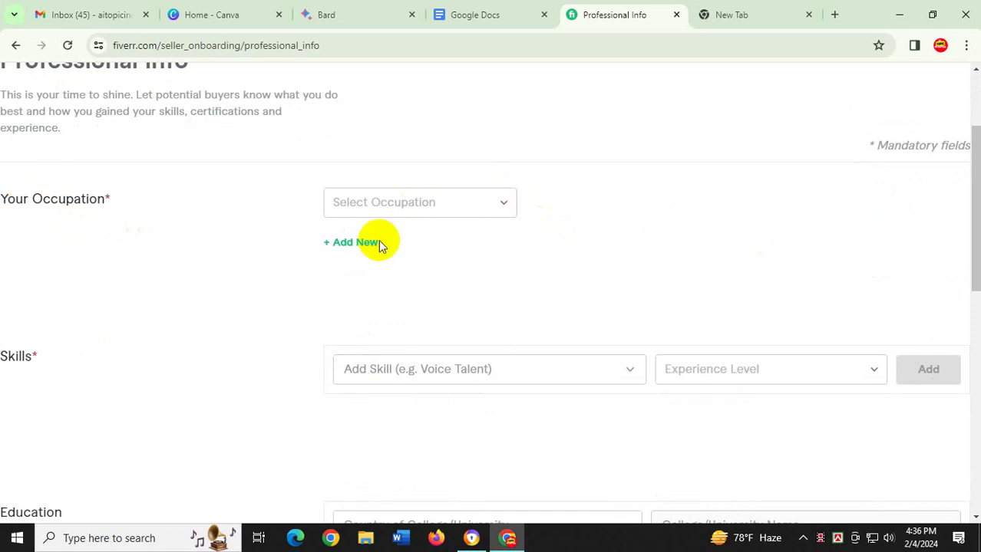
pyautogui.click(504, 205)
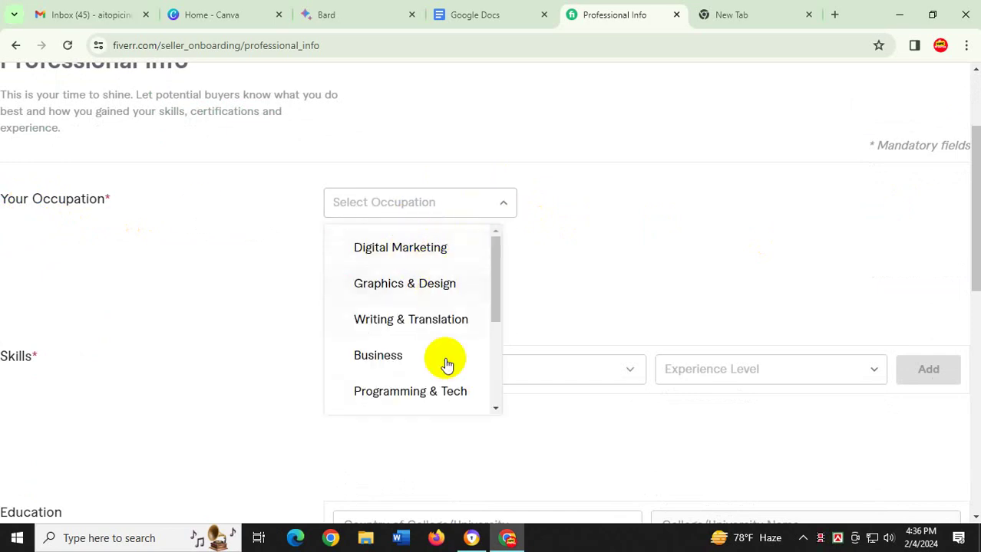
pyautogui.click(426, 249)
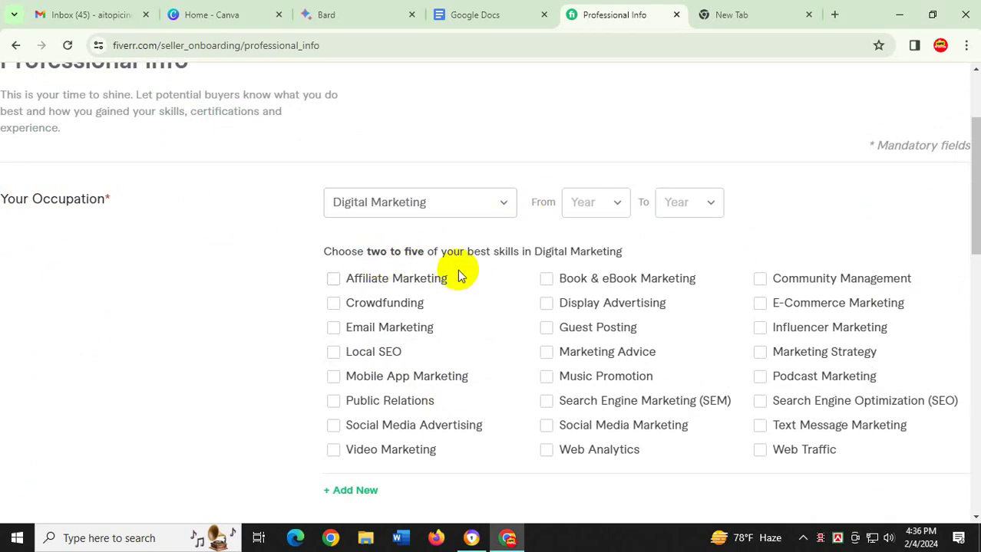
# Step: Tick Affiliate, Email, Book & eBook, Social Media and Influencer Marketing skills
pyautogui.click(333, 279)
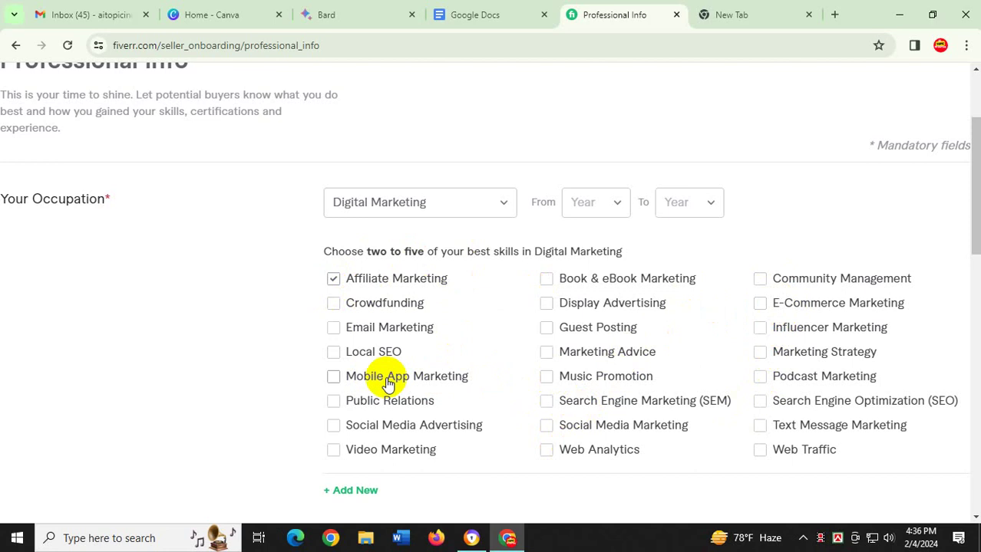
pyautogui.click(331, 328)
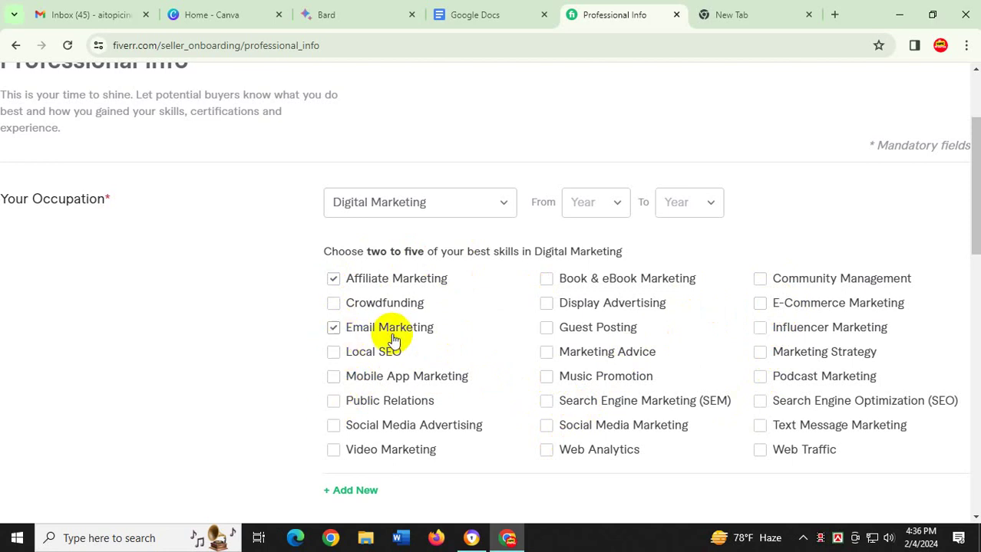
pyautogui.click(547, 280)
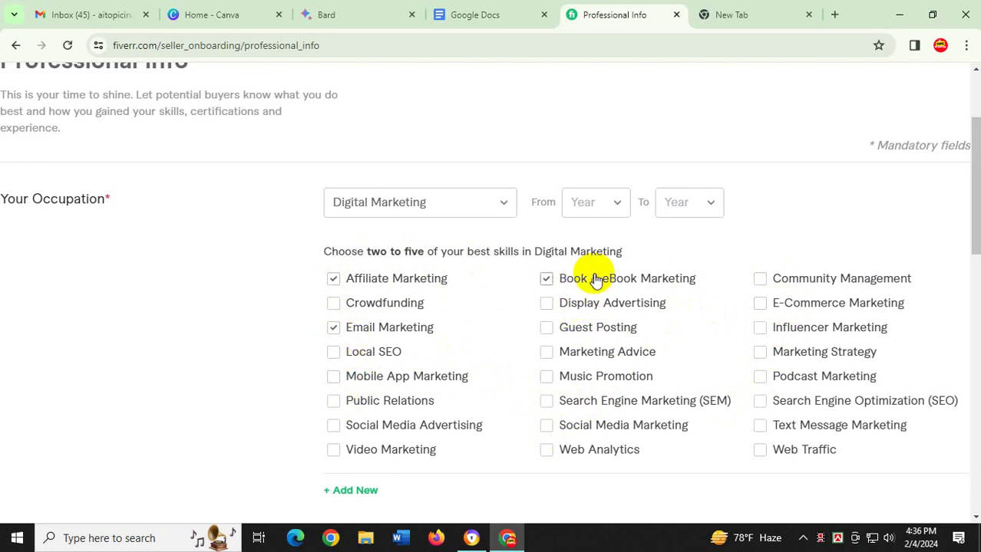
pyautogui.click(545, 427)
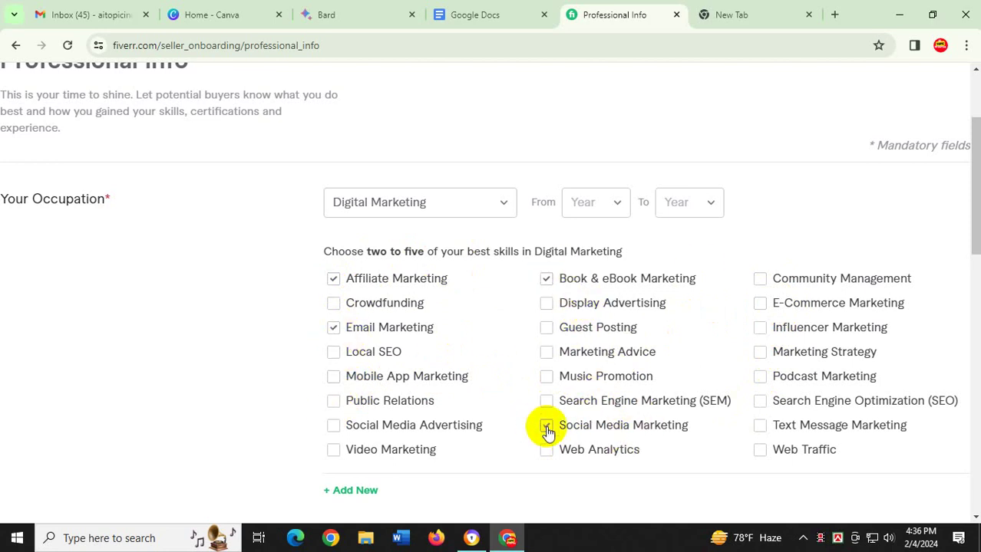
pyautogui.click(760, 328)
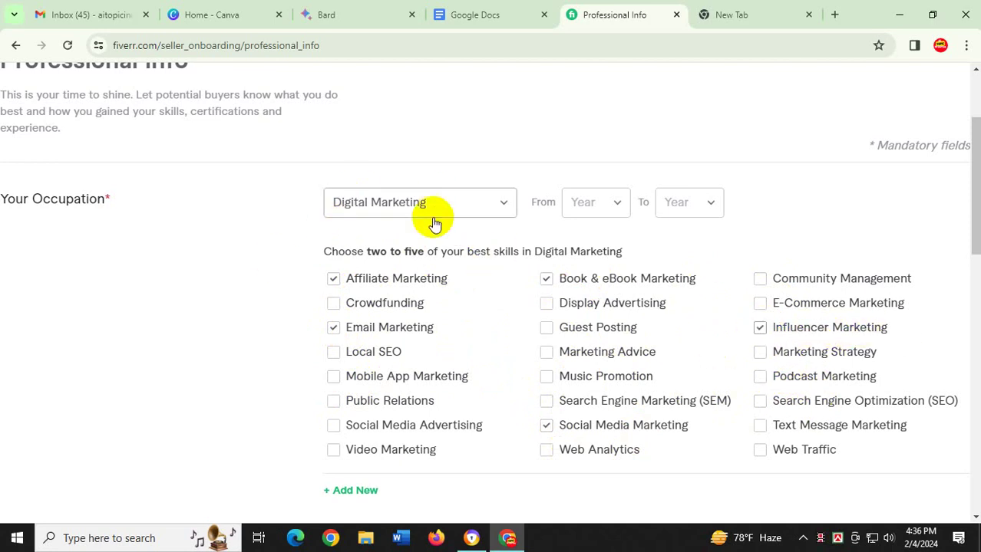
# Step: Set the occupation years from 2020 to 2022
pyautogui.click(617, 207)
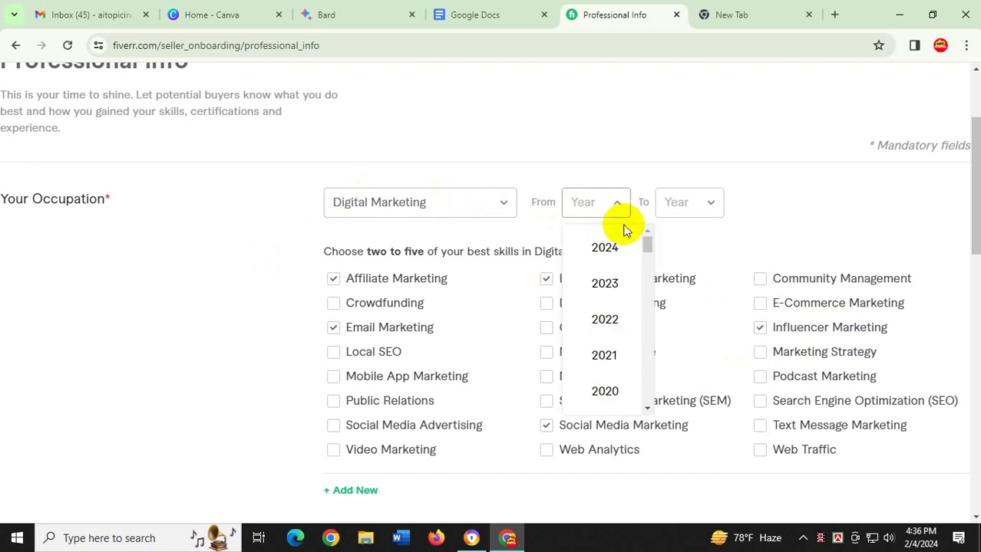
pyautogui.click(610, 389)
pyautogui.click(707, 211)
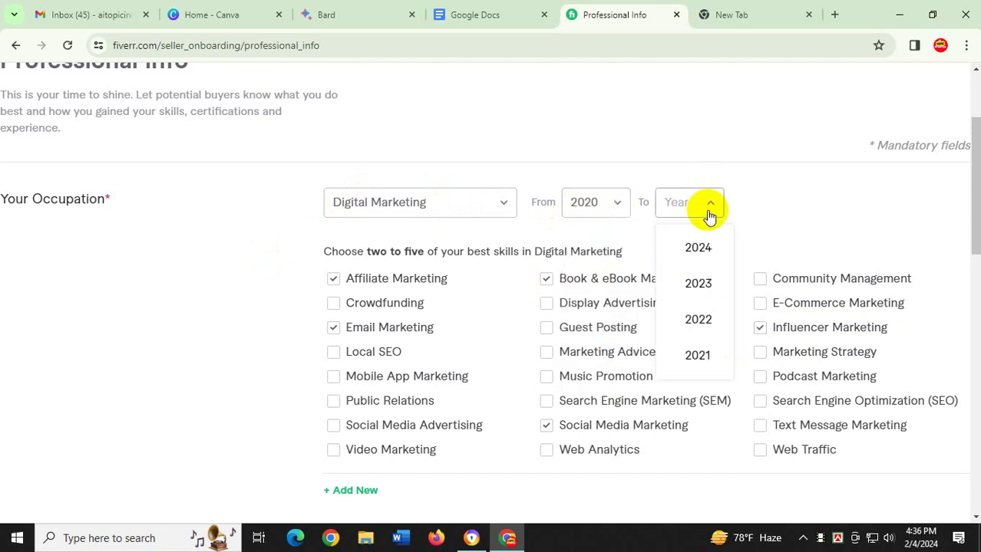
pyautogui.click(700, 319)
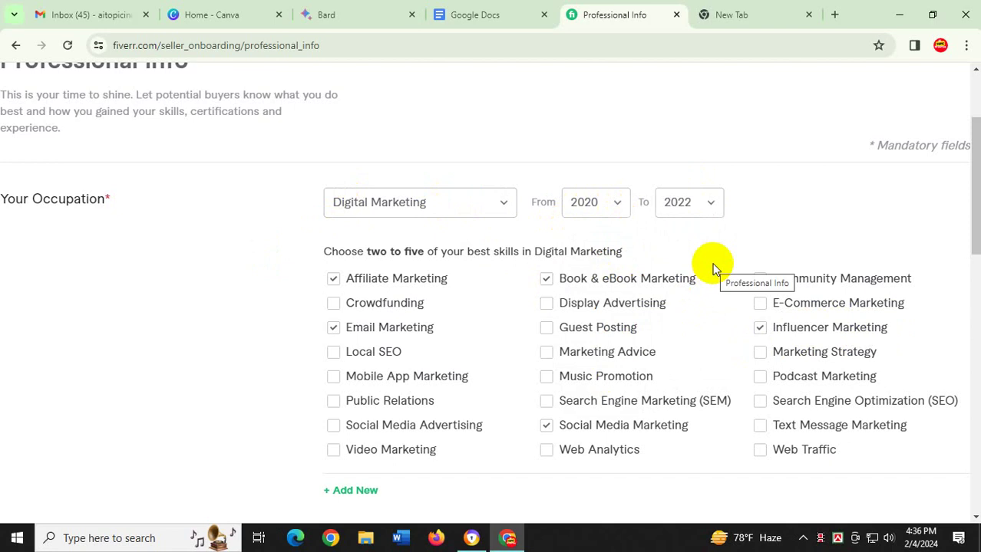
pyautogui.scroll(-5, 781, 350)
pyautogui.scroll(4, 781, 354)
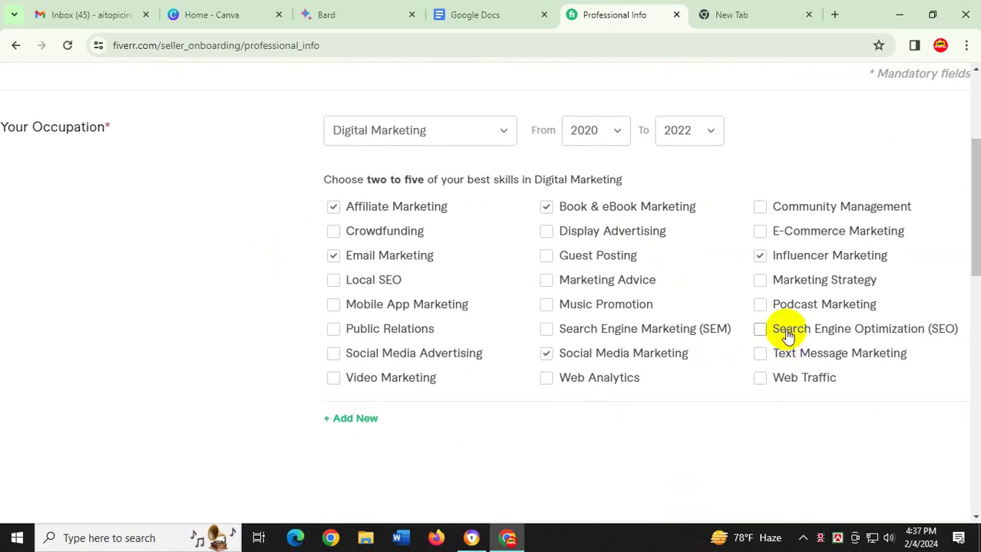
pyautogui.click(759, 280)
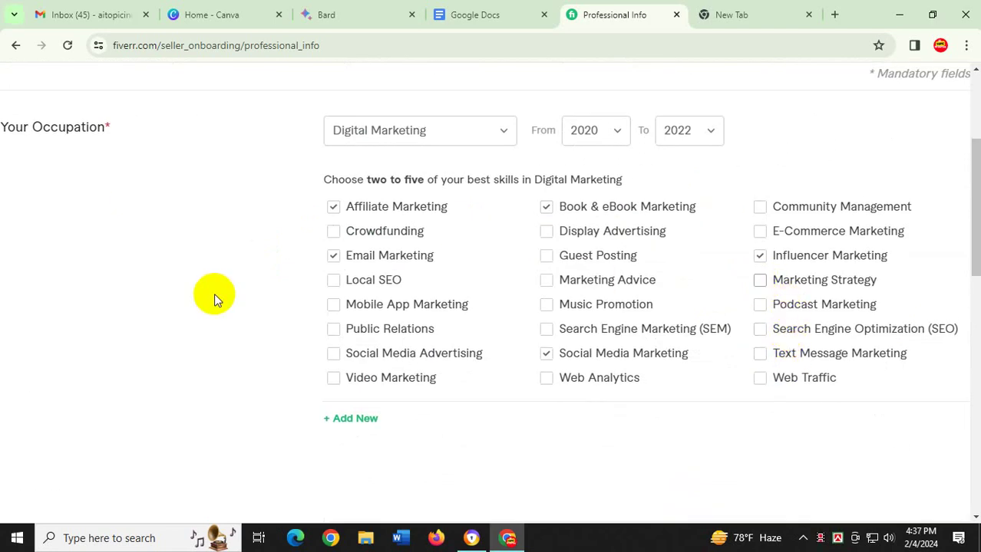
pyautogui.scroll(-2, 591, 280)
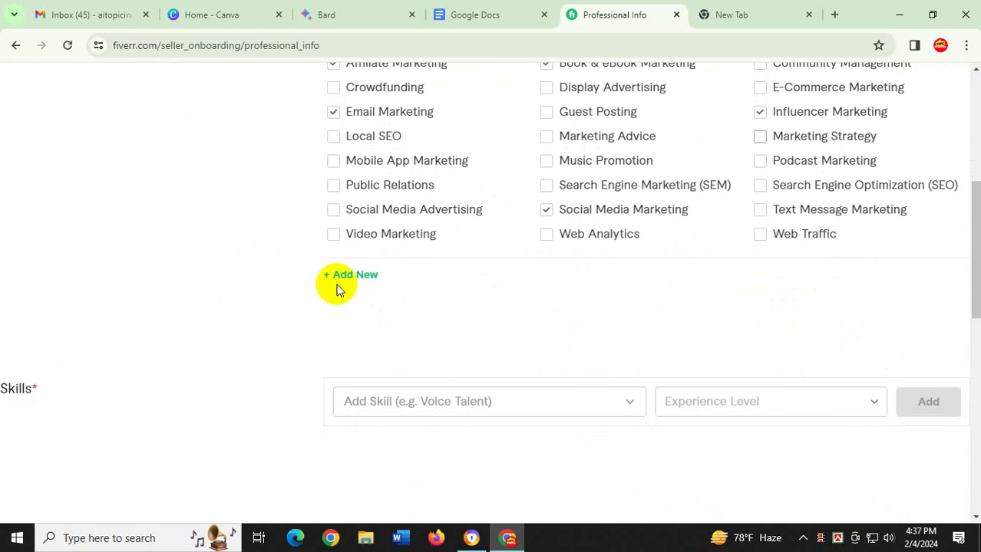
pyautogui.scroll(-1, 399, 290)
# Step: Add Facebook group as a skill at Expert level
pyautogui.click(429, 330)
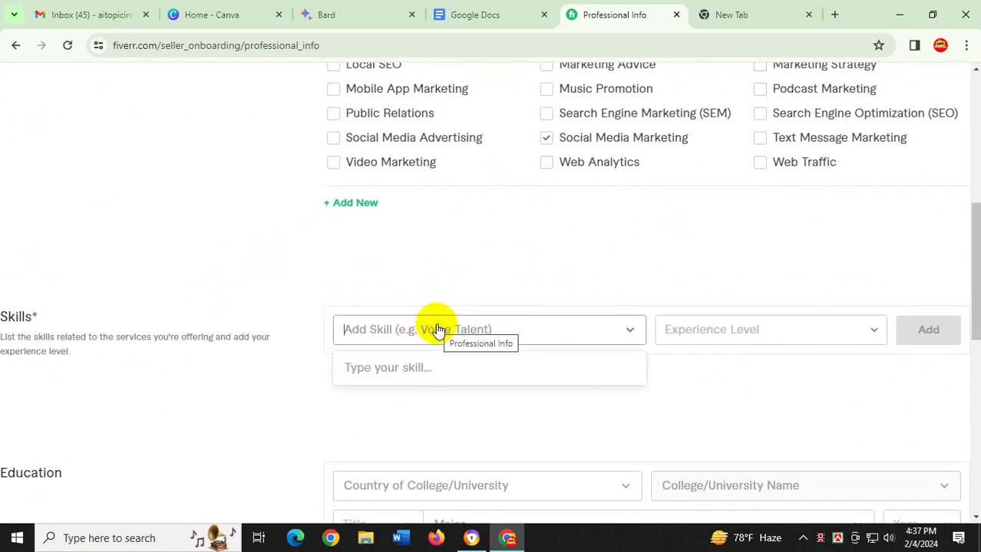
pyautogui.write('faceboo')
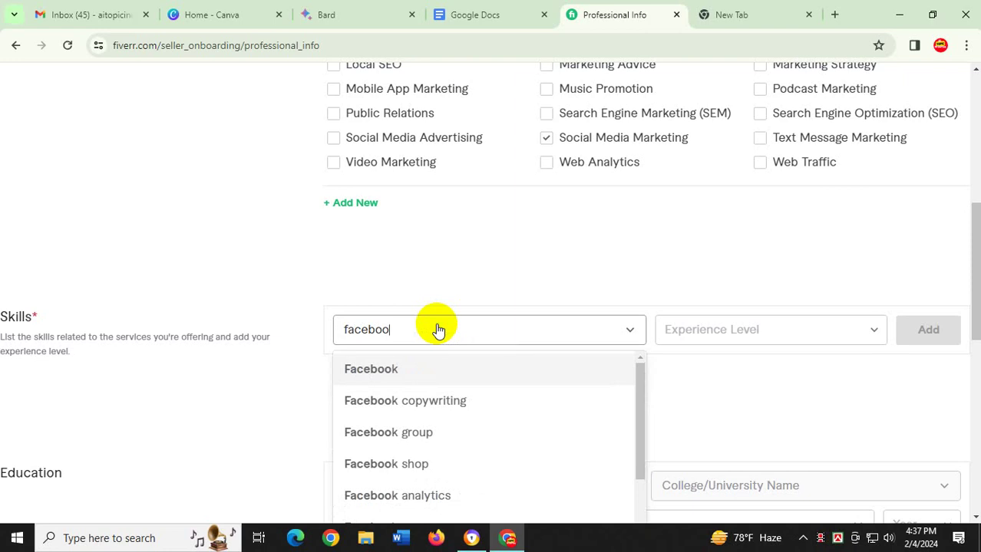
pyautogui.click(455, 432)
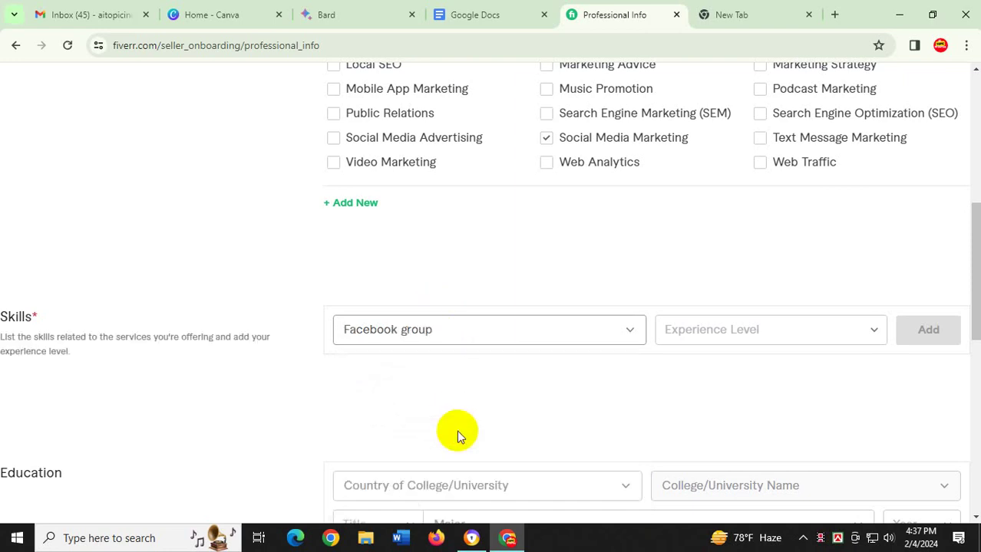
pyautogui.click(798, 332)
pyautogui.click(744, 439)
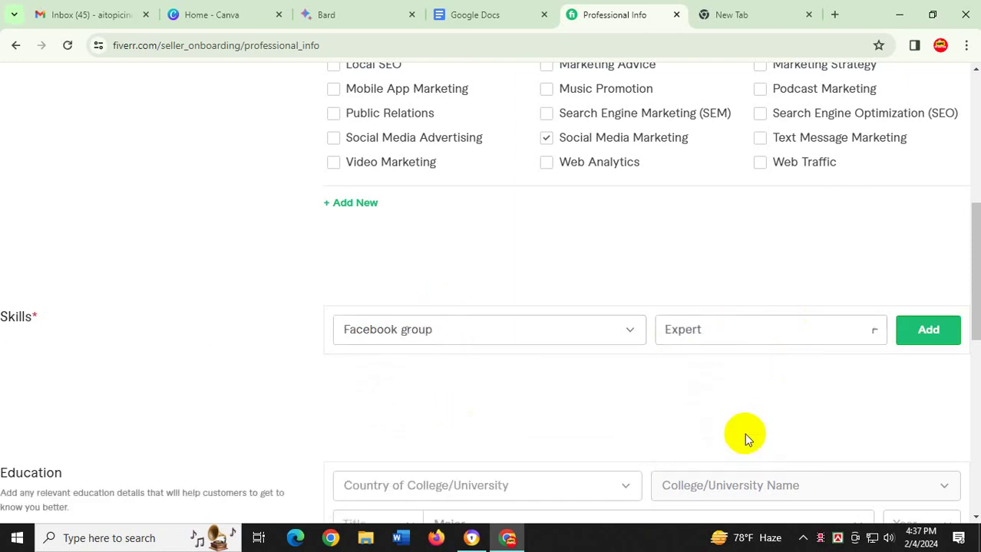
pyautogui.click(927, 344)
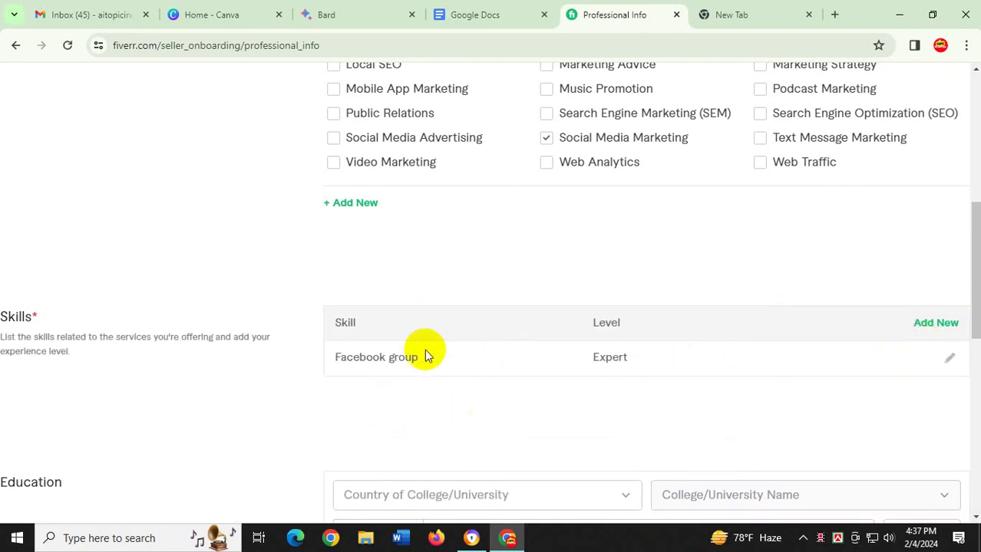
# Step: Add Instagram influencer as a skill at Intermediate level
pyautogui.click(934, 324)
pyautogui.click(414, 339)
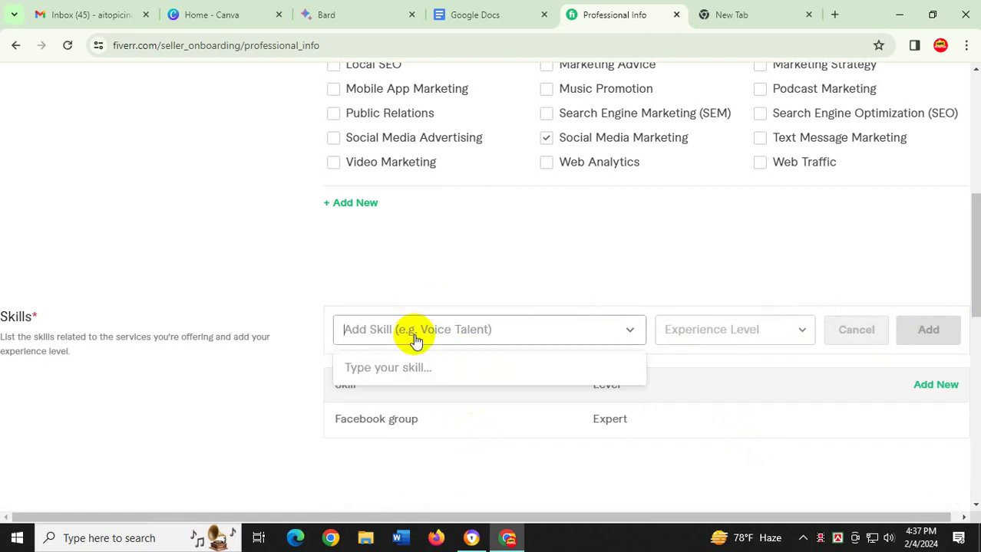
pyautogui.write('insta')
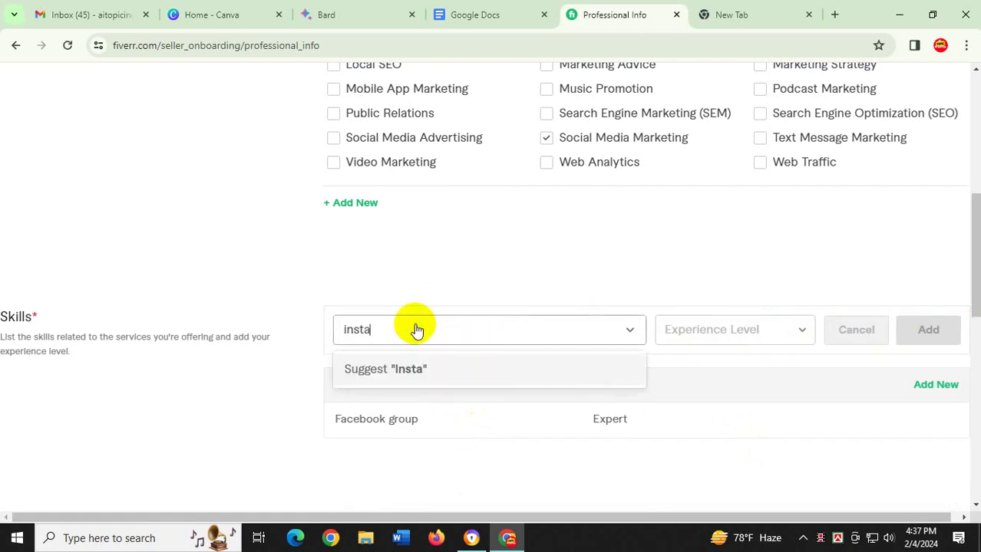
pyautogui.write('gram')
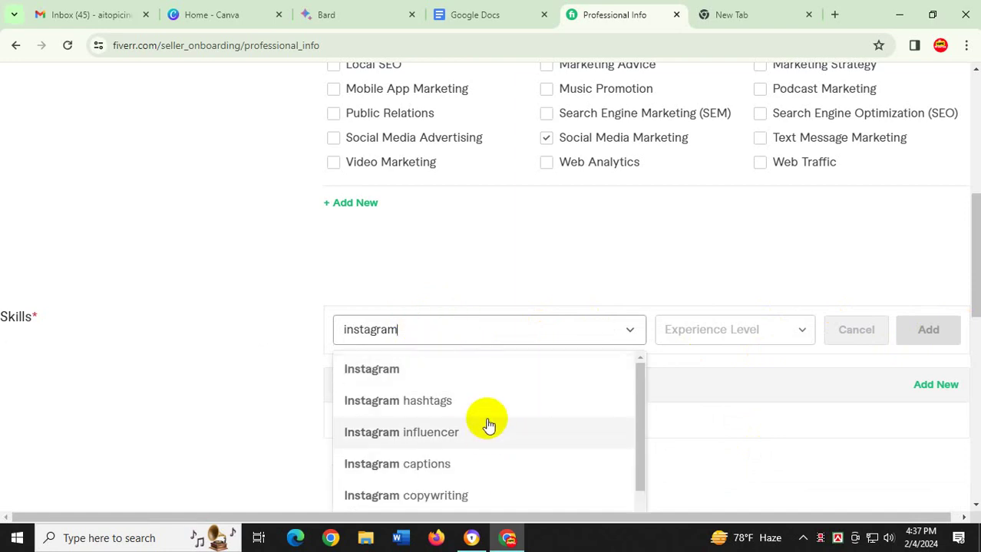
pyautogui.scroll(-3, 486, 416)
pyautogui.scroll(3, 488, 419)
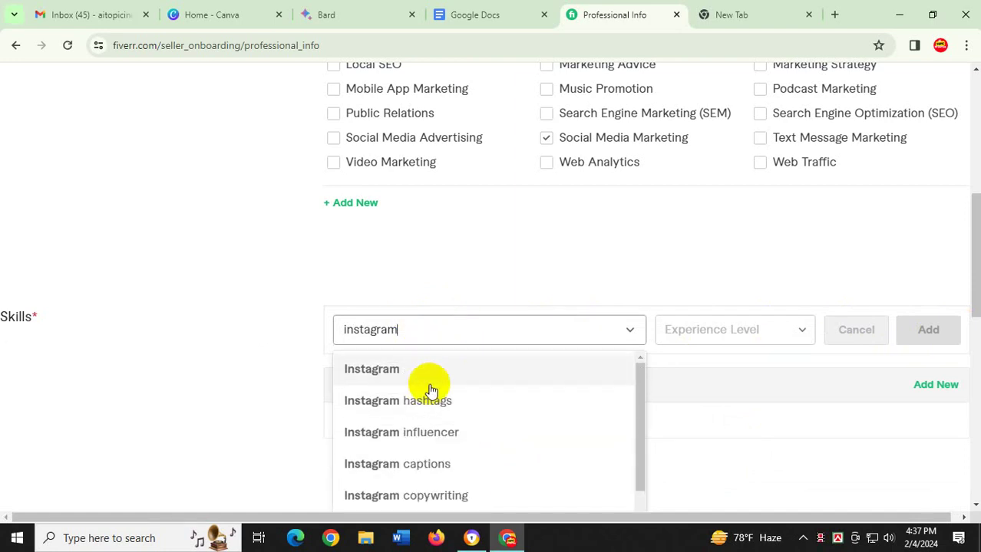
pyautogui.click(430, 434)
pyautogui.click(731, 342)
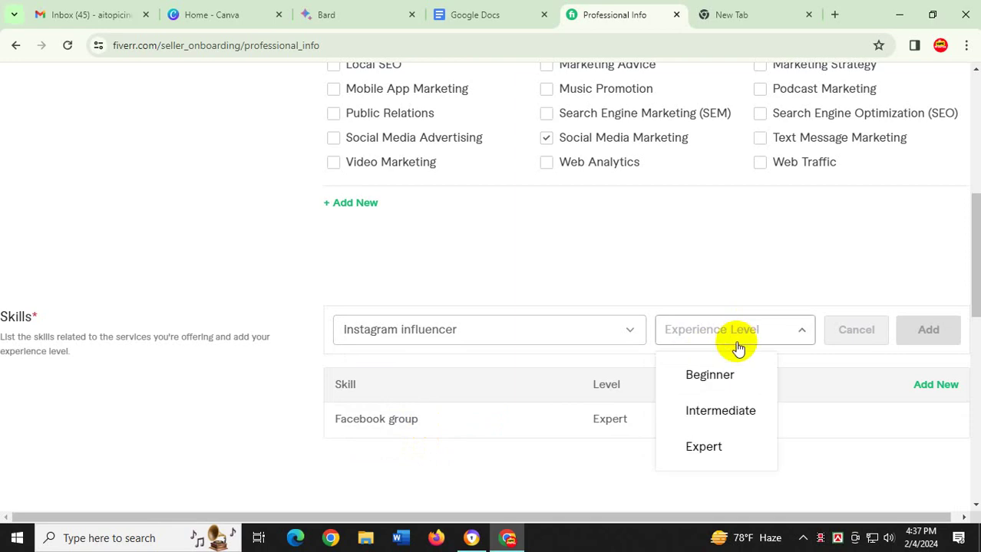
pyautogui.click(734, 412)
pyautogui.click(932, 332)
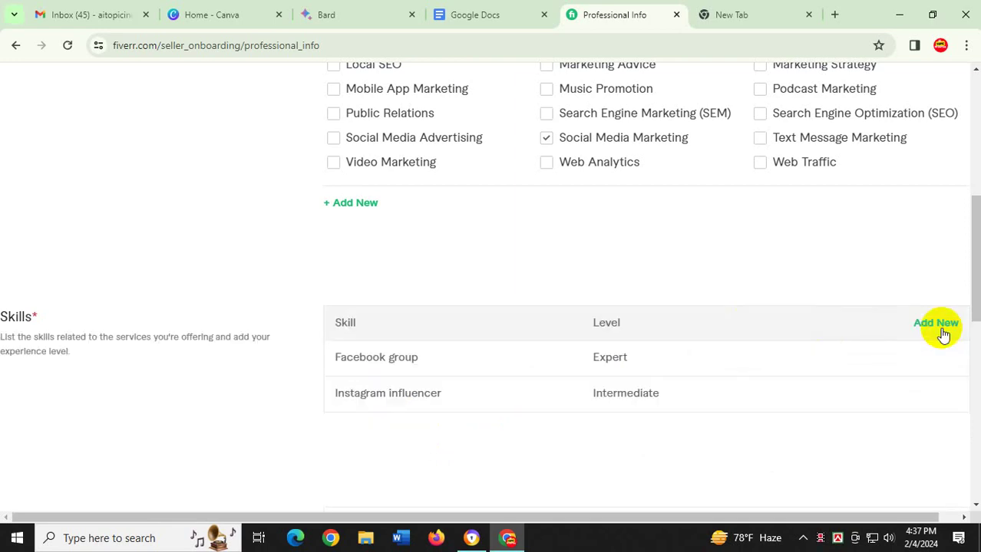
# Step: Add Social media management as a skill at Expert level
pyautogui.click(942, 332)
pyautogui.click(511, 335)
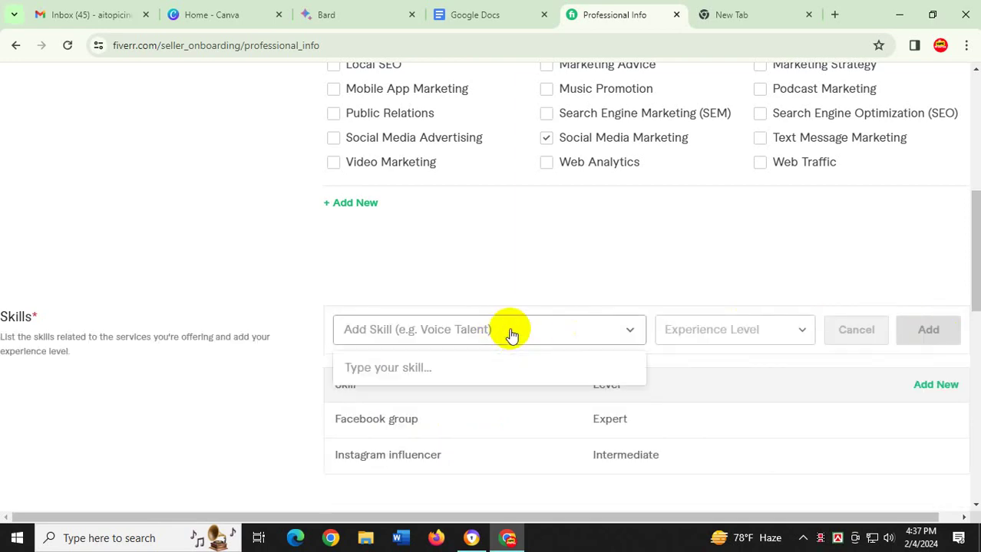
pyautogui.write('social')
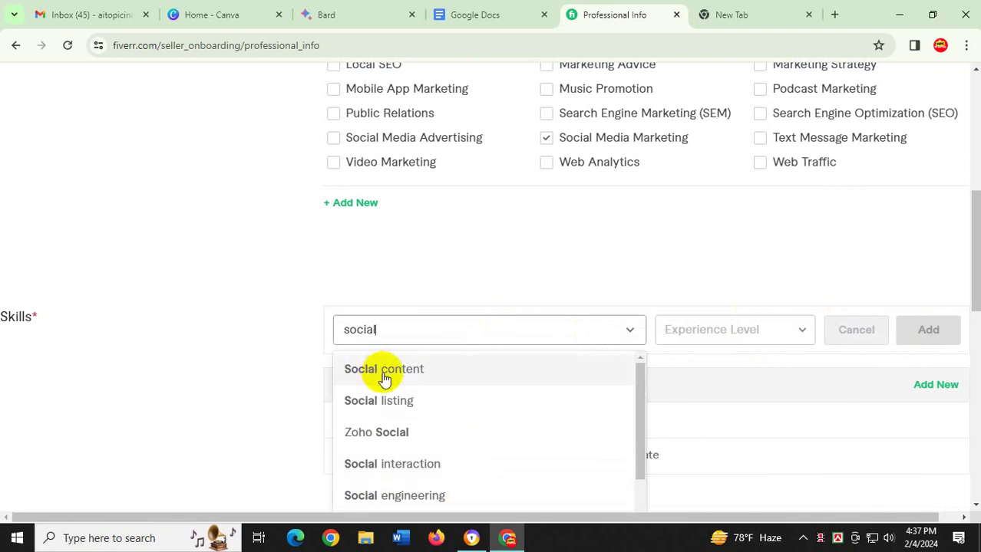
pyautogui.scroll(-1, 505, 439)
pyautogui.scroll(1, 493, 392)
pyautogui.write('m')
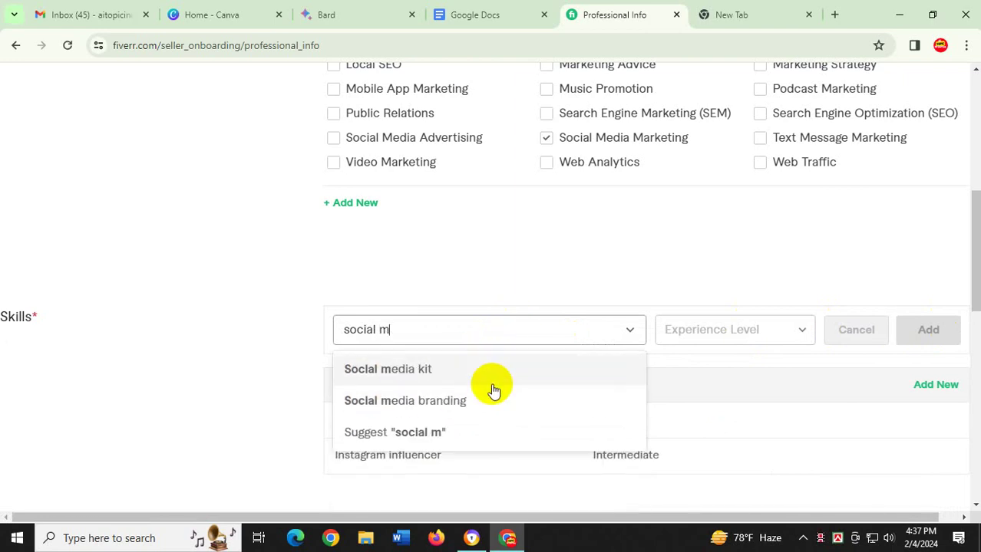
pyautogui.write('edia')
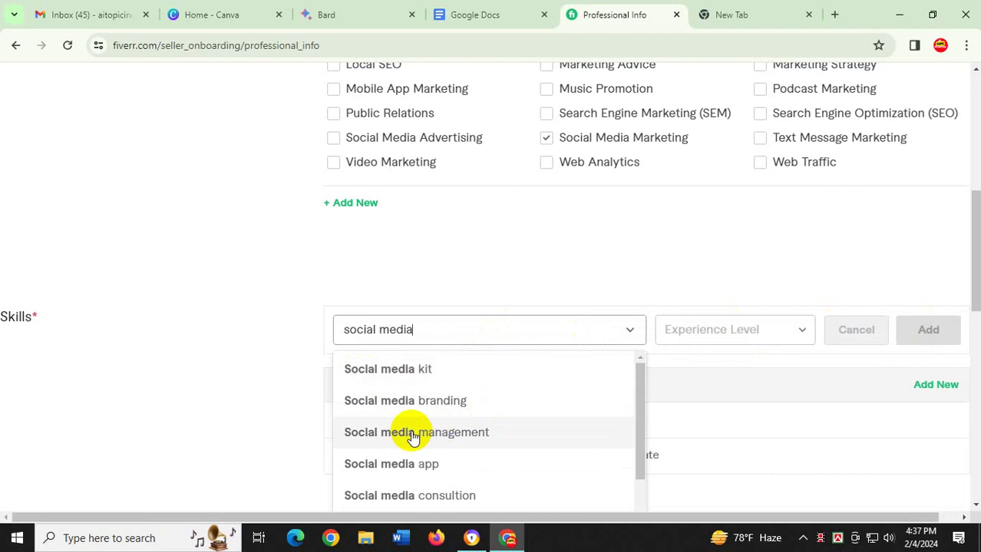
pyautogui.click(451, 432)
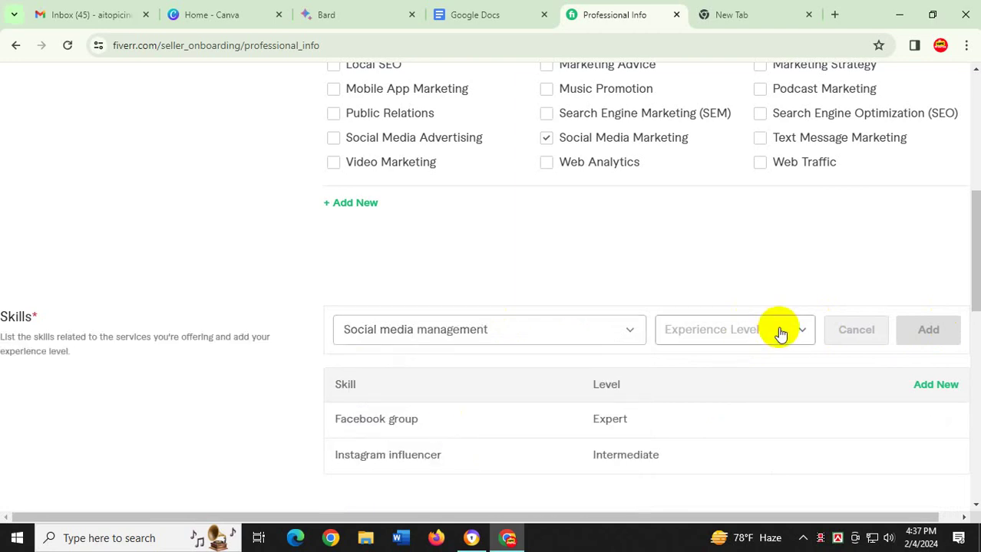
pyautogui.click(775, 334)
pyautogui.click(734, 454)
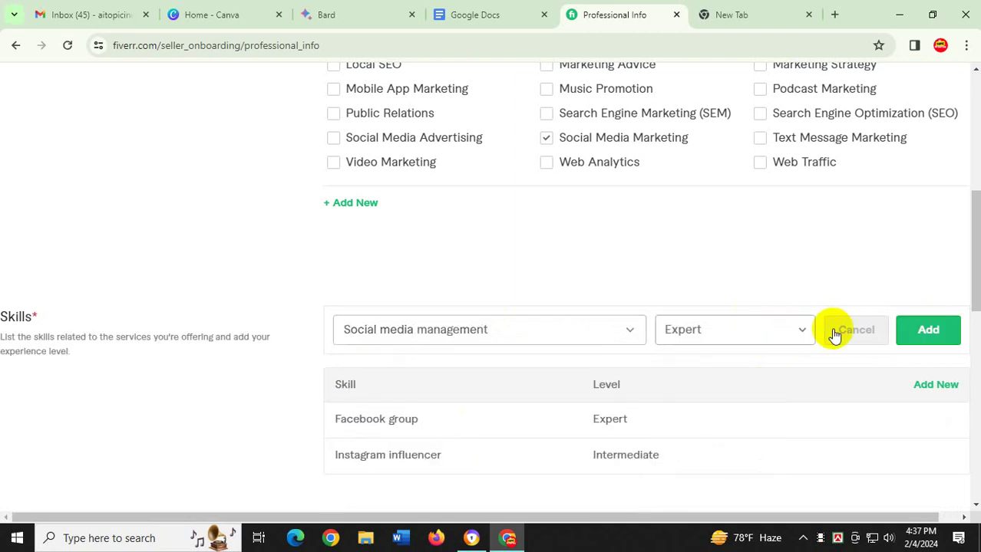
pyautogui.click(927, 331)
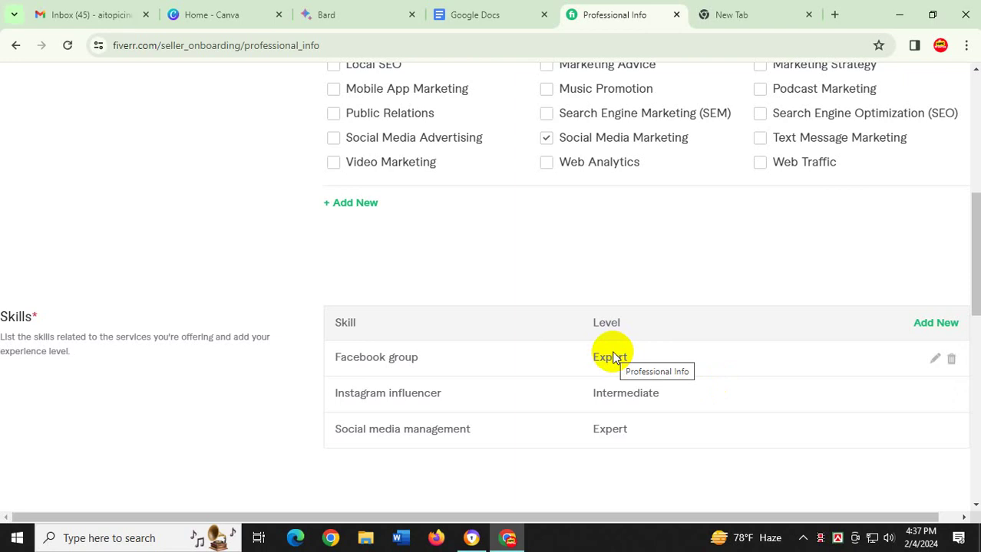
pyautogui.scroll(-4, 614, 356)
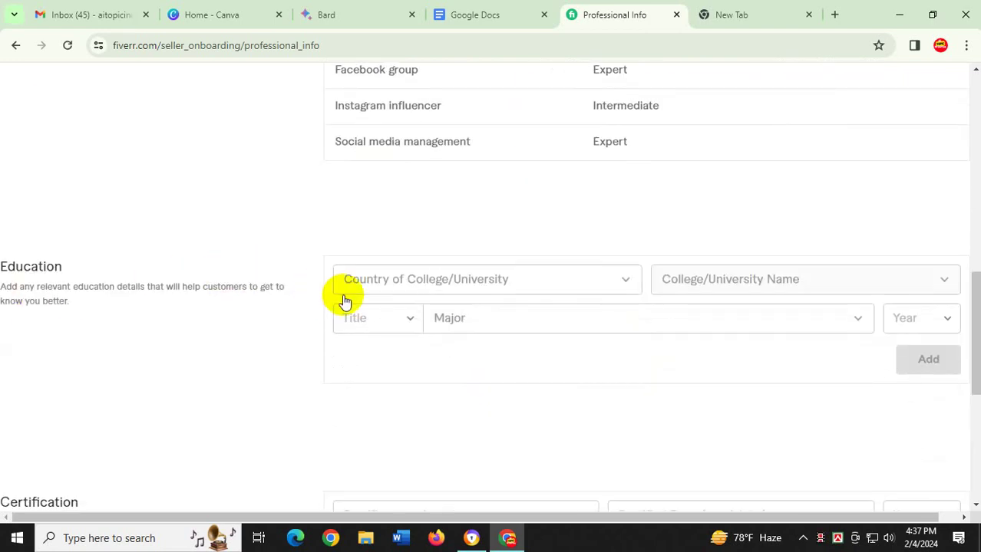
pyautogui.click(471, 537)
pyautogui.click(319, 12)
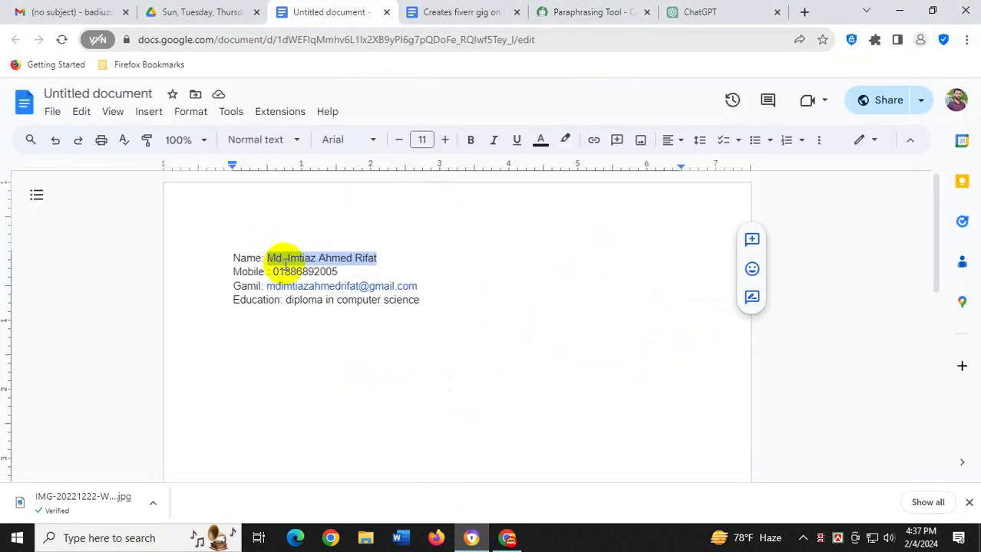
pyautogui.moveTo(287, 300); pyautogui.dragTo(421, 305)
pyautogui.click(506, 538)
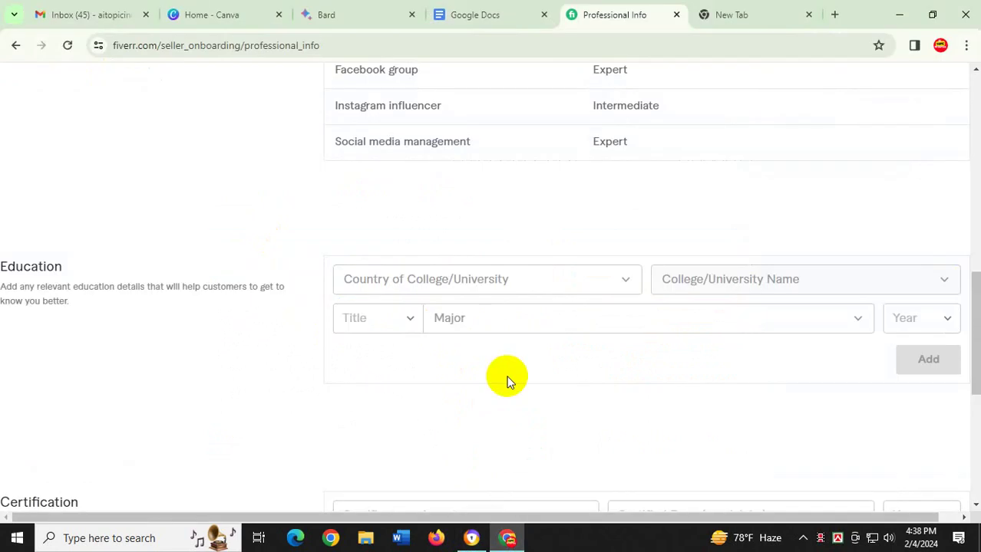
pyautogui.click(539, 283)
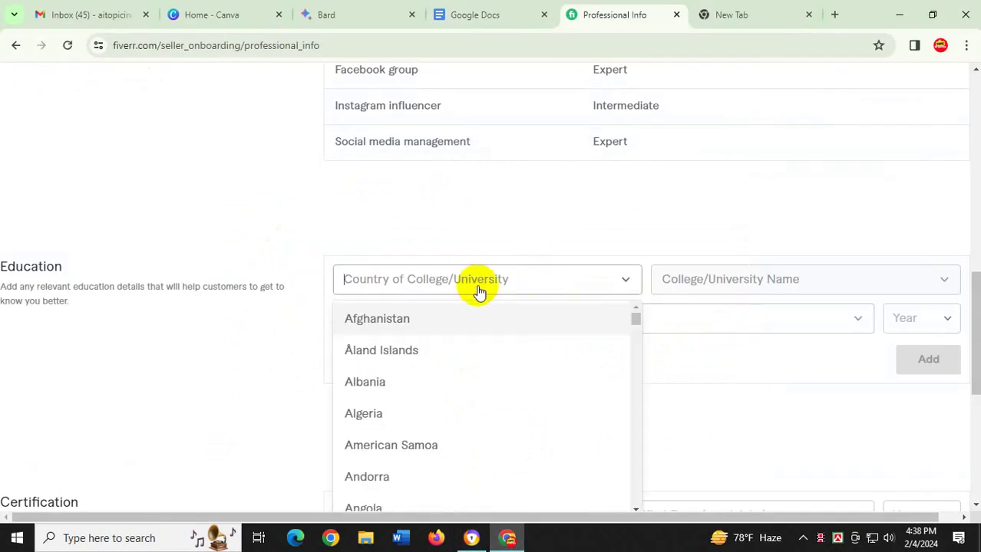
# Step: Set the college to Daffodil Institute of IT in Bangladesh
pyautogui.write('ba')
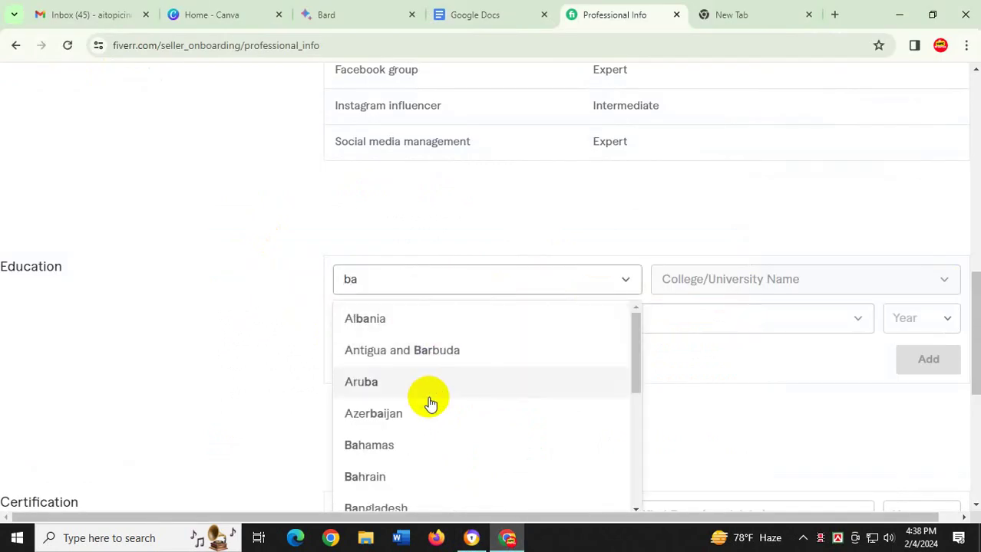
pyautogui.click(416, 505)
pyautogui.click(738, 298)
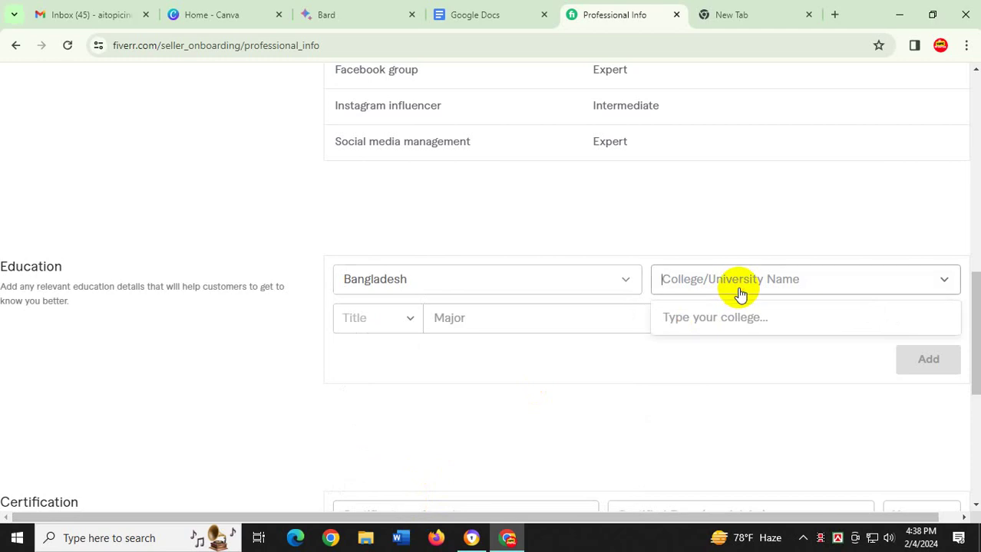
pyautogui.click(784, 284)
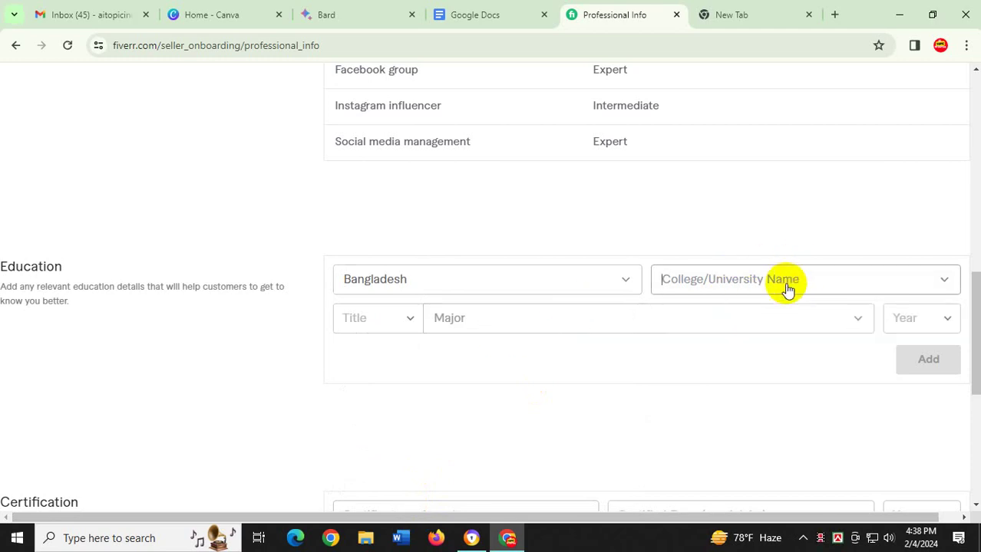
pyautogui.click(786, 290)
pyautogui.write('da')
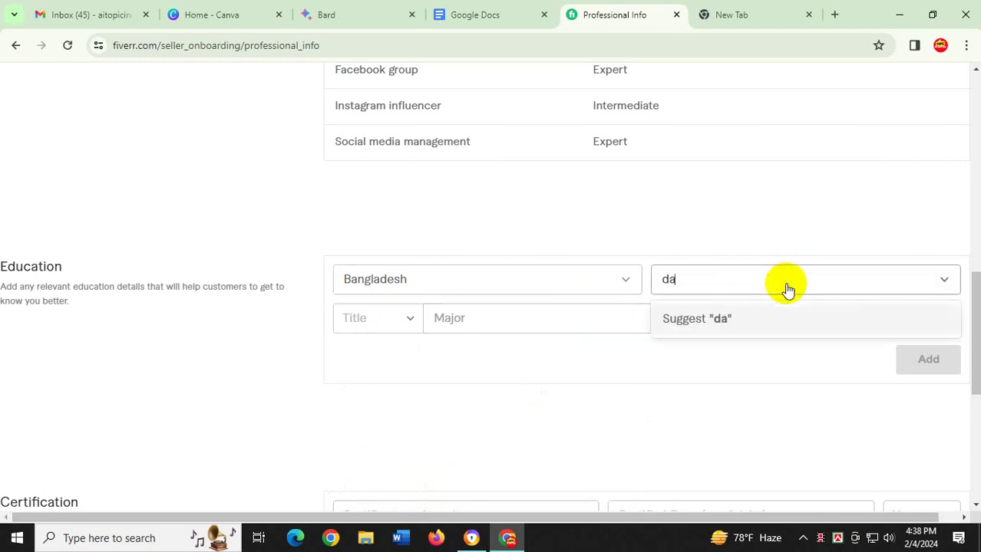
pyautogui.write('ffodil')
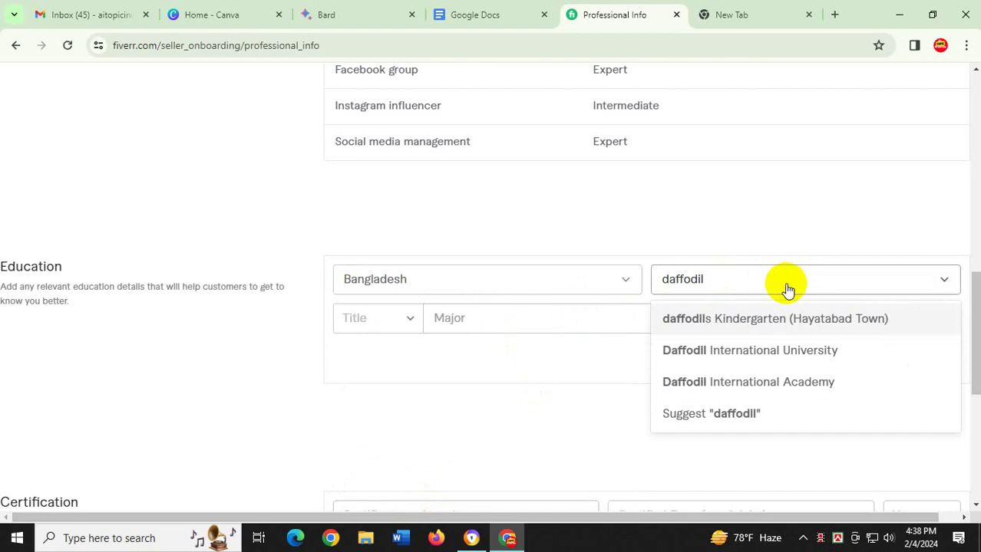
pyautogui.write(' institue')
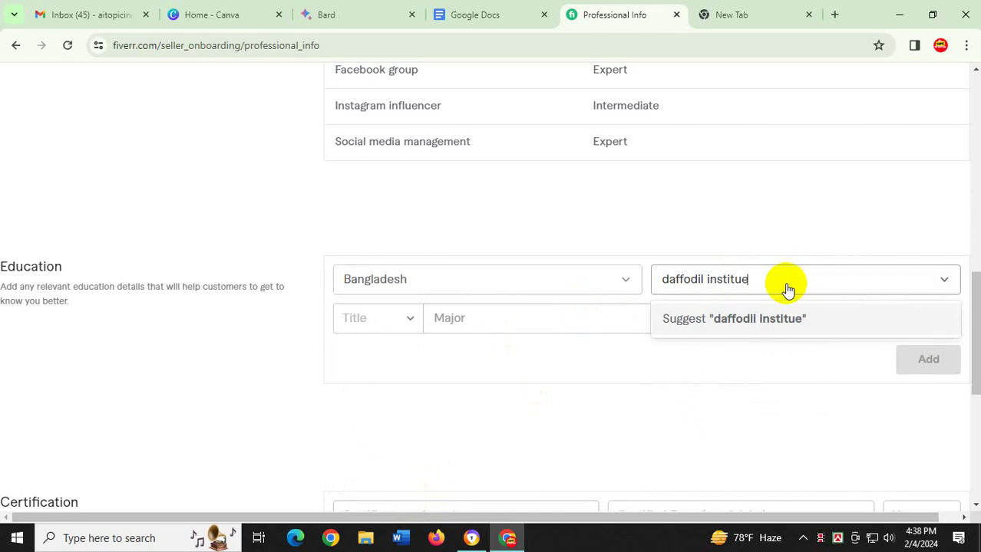
pyautogui.press('BackSpace')
pyautogui.write('te of IT')
pyautogui.click(670, 284)
pyautogui.press('BackSpace')
pyautogui.write('D')
pyautogui.click(746, 319)
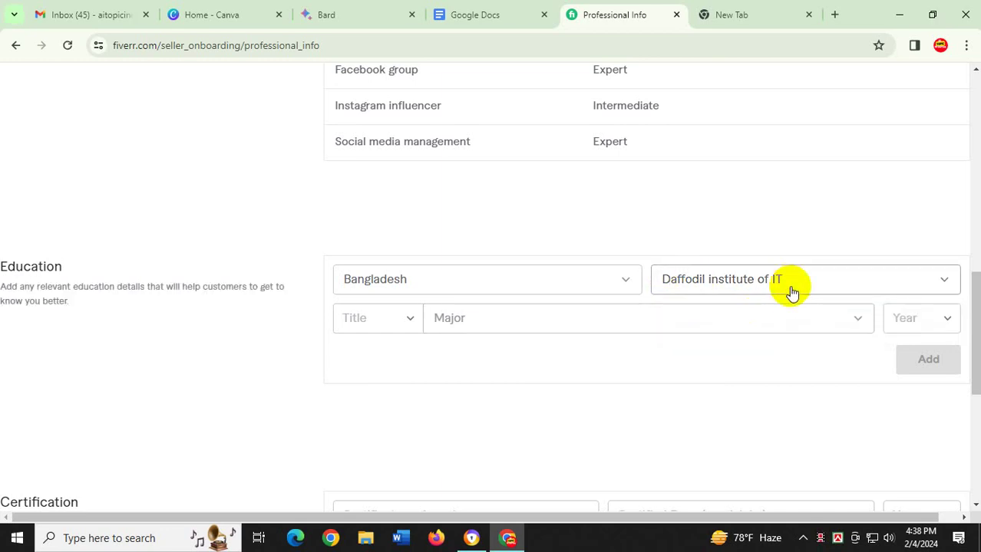
# Step: Add an Other degree with major Computer, graduated 2023, to Education
pyautogui.click(374, 324)
pyautogui.scroll(-3, 399, 169)
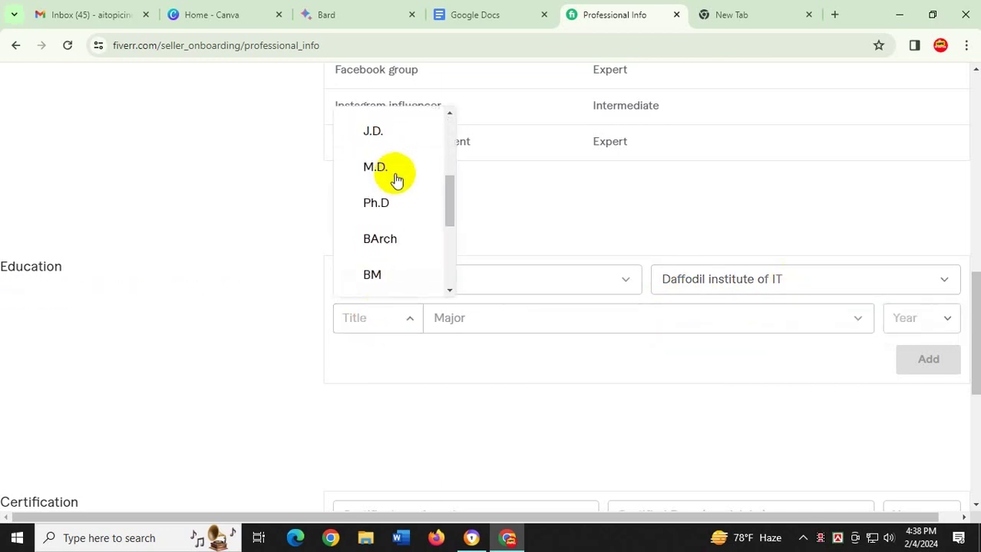
pyautogui.scroll(-3, 396, 178)
pyautogui.click(395, 274)
pyautogui.click(511, 320)
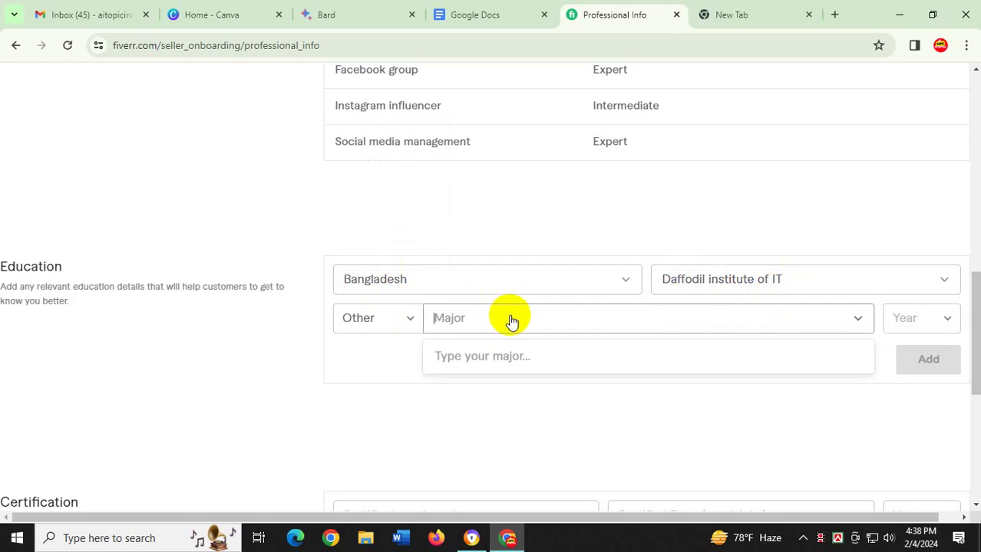
pyautogui.write('Comp')
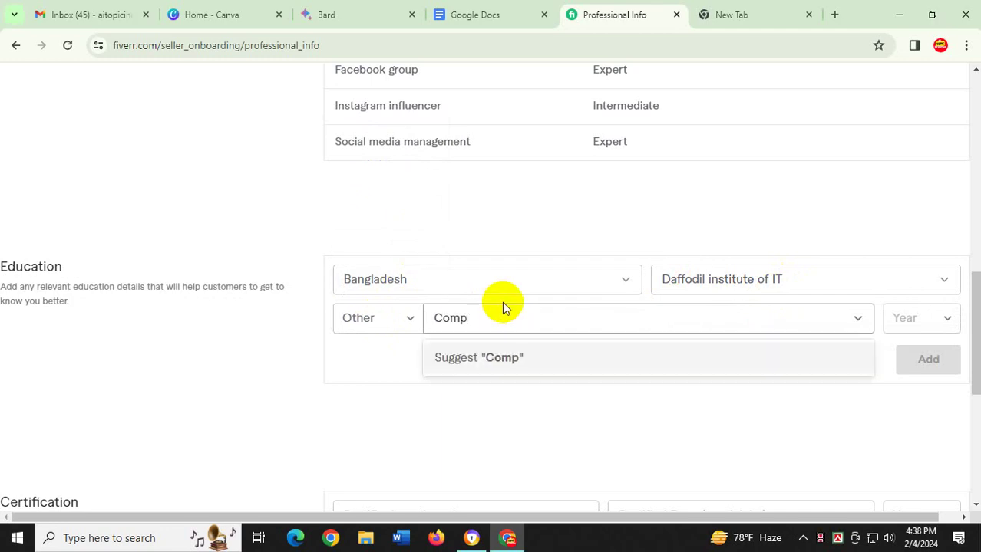
pyautogui.write('uter')
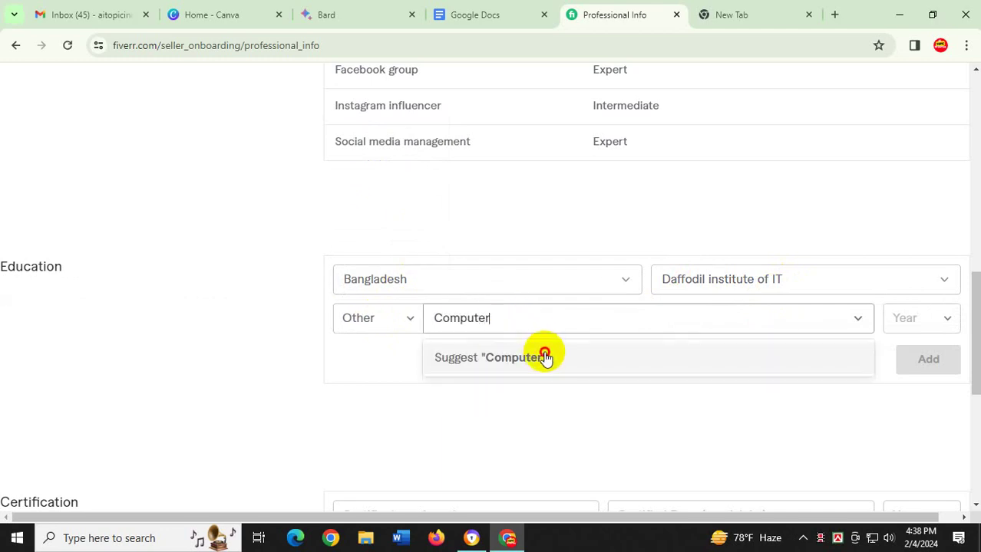
pyautogui.click(544, 356)
pyautogui.click(923, 323)
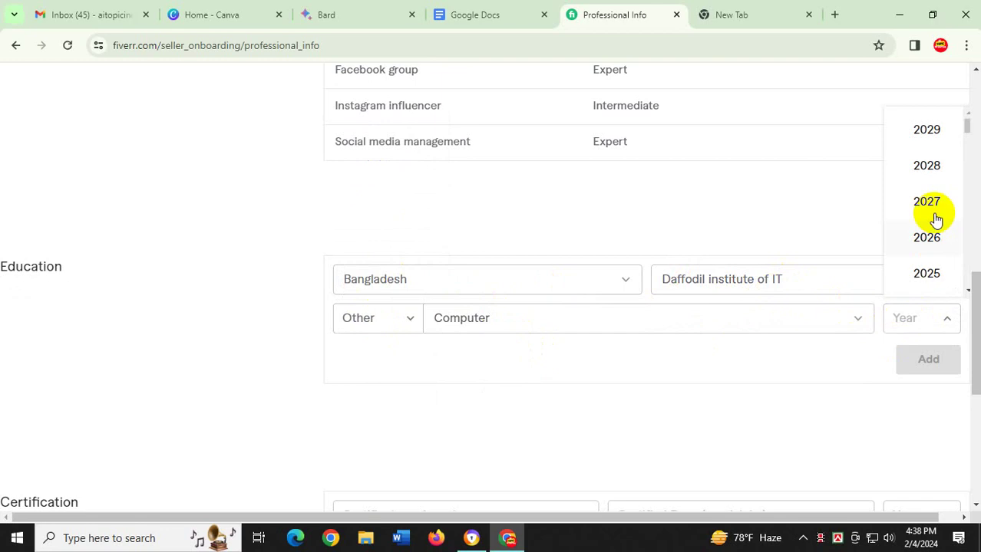
pyautogui.scroll(-3, 939, 170)
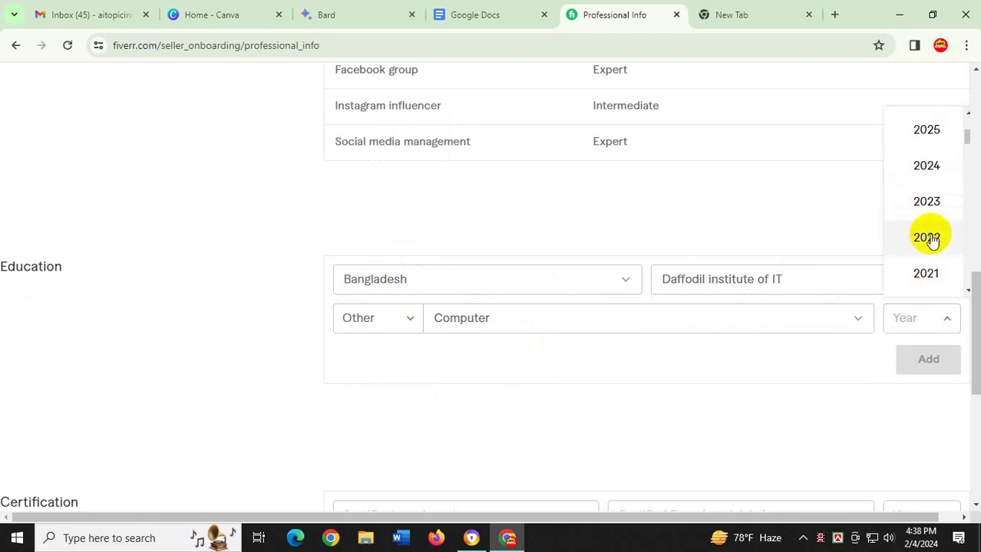
pyautogui.click(928, 203)
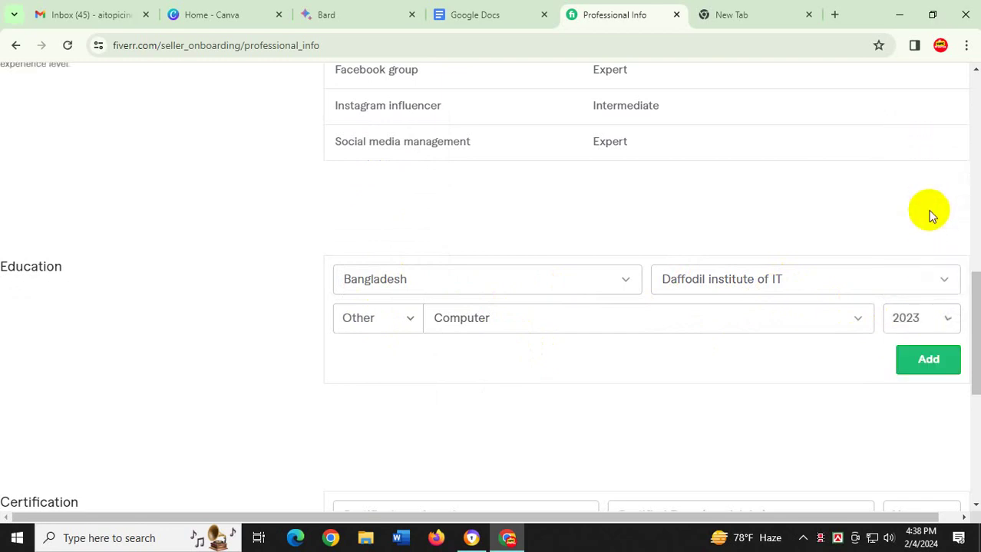
pyautogui.click(939, 362)
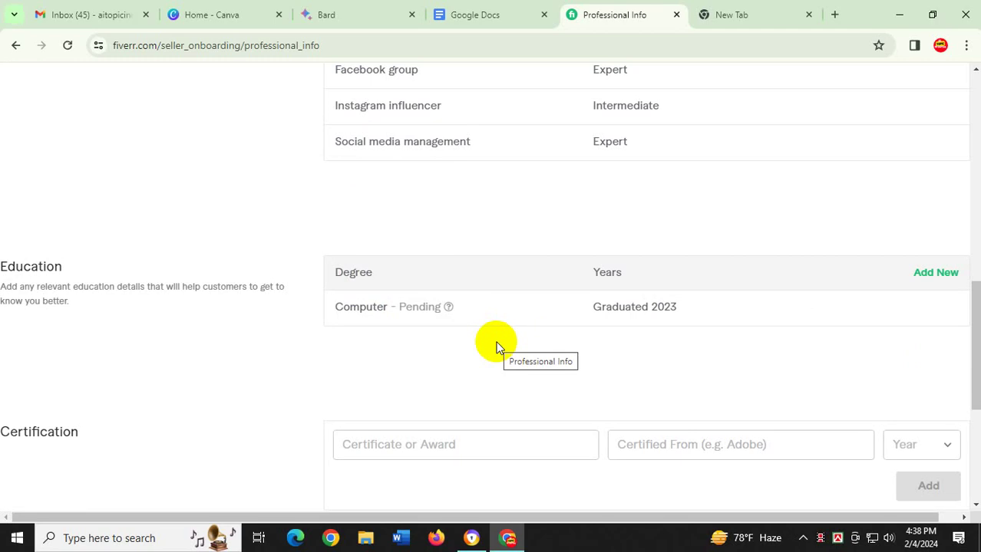
pyautogui.scroll(-2, 496, 348)
pyautogui.click(503, 306)
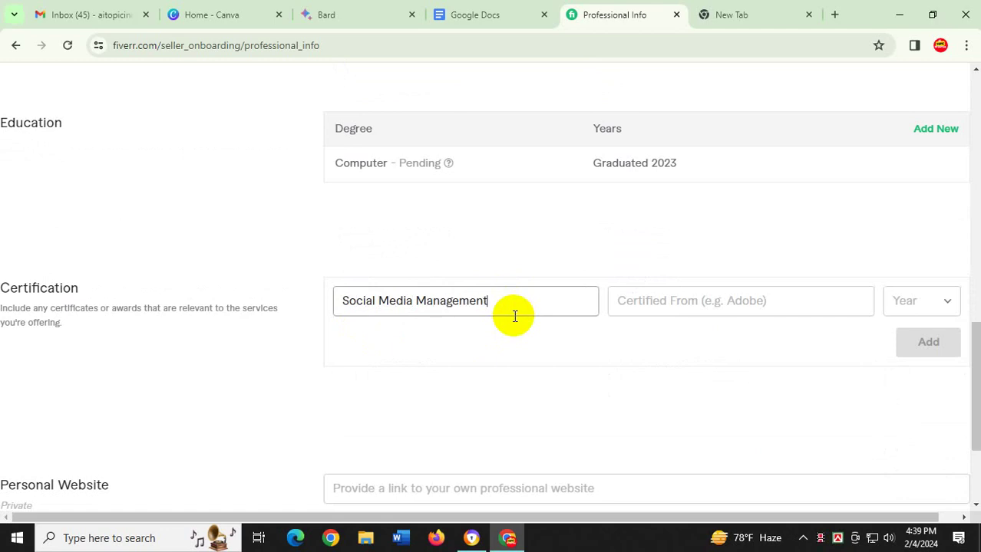
# Step: Add the Social Media Management certificate from Coursera with year 2022
pyautogui.click(726, 301)
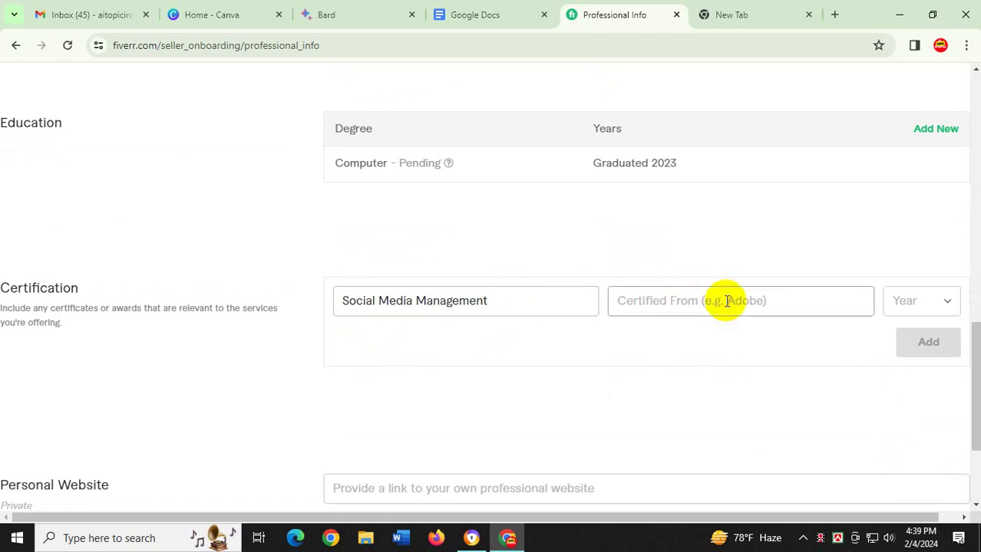
pyautogui.write('COursera')
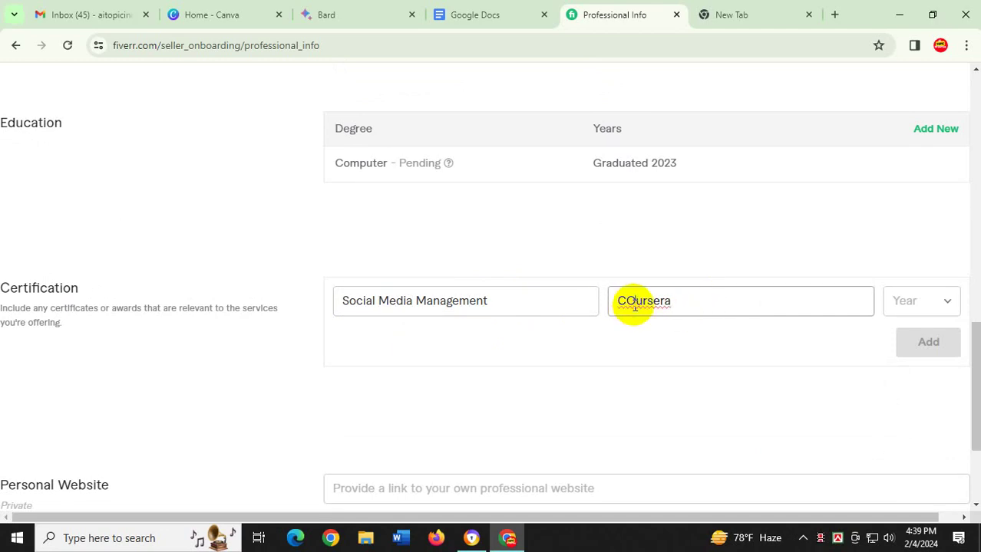
pyautogui.click(942, 302)
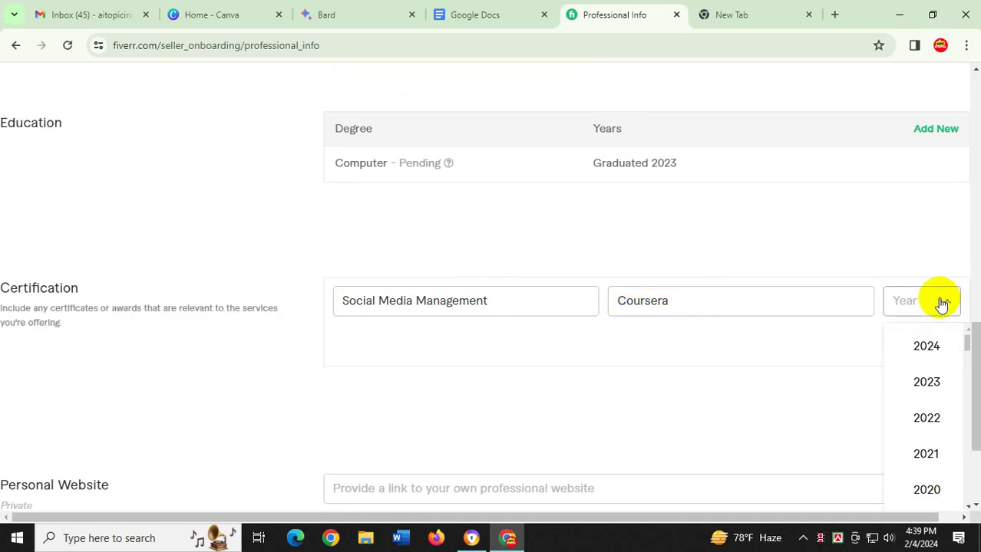
pyautogui.scroll(-1, 925, 438)
pyautogui.click(928, 347)
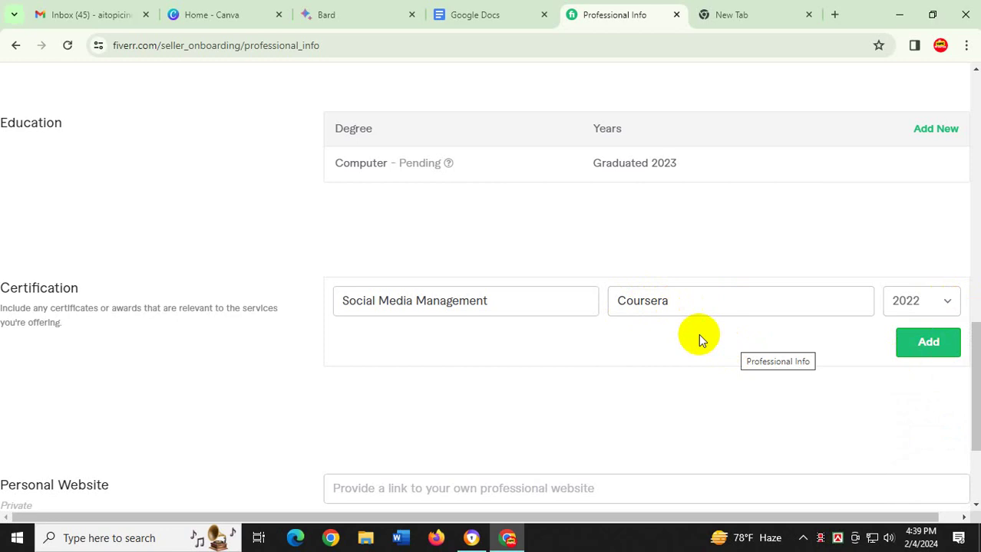
pyautogui.click(918, 343)
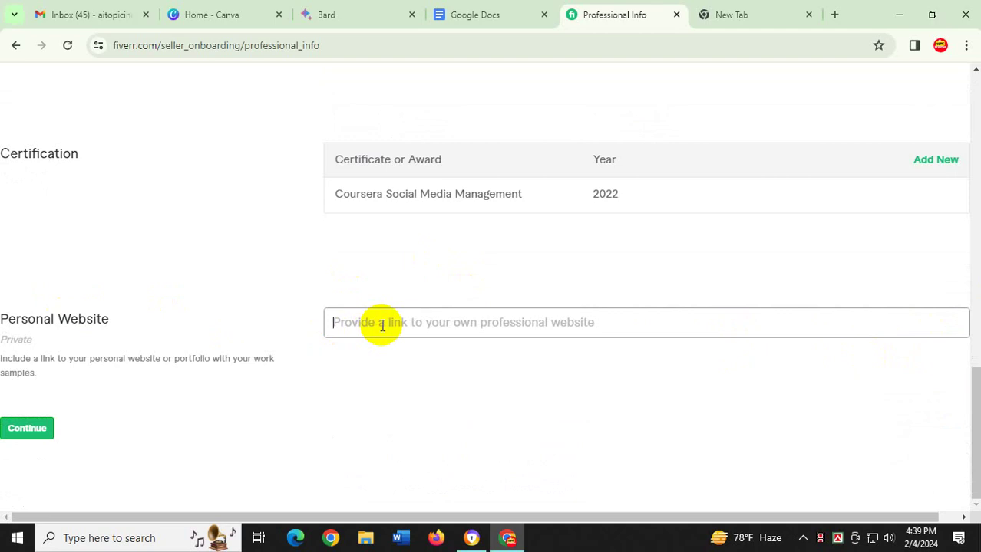
# Step: Open Blogger, view the live aitopicindepths.blogspot.com blog, and copy its address
pyautogui.click(715, 16)
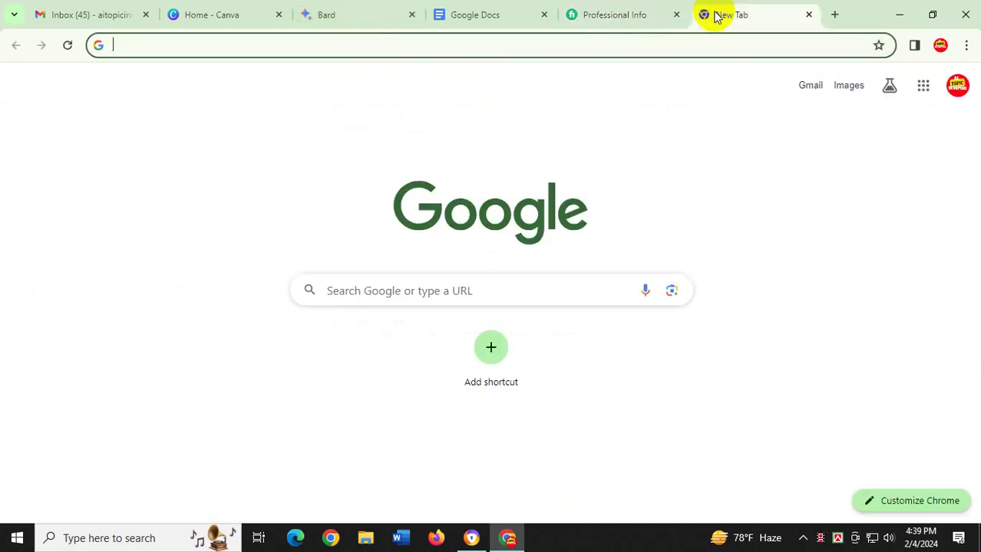
pyautogui.click(633, 43)
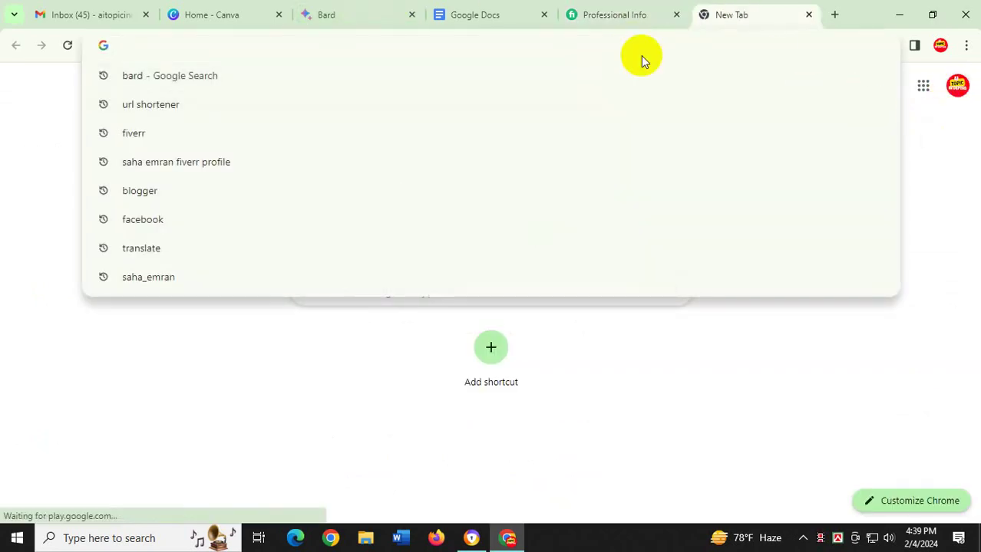
pyautogui.write('blogger')
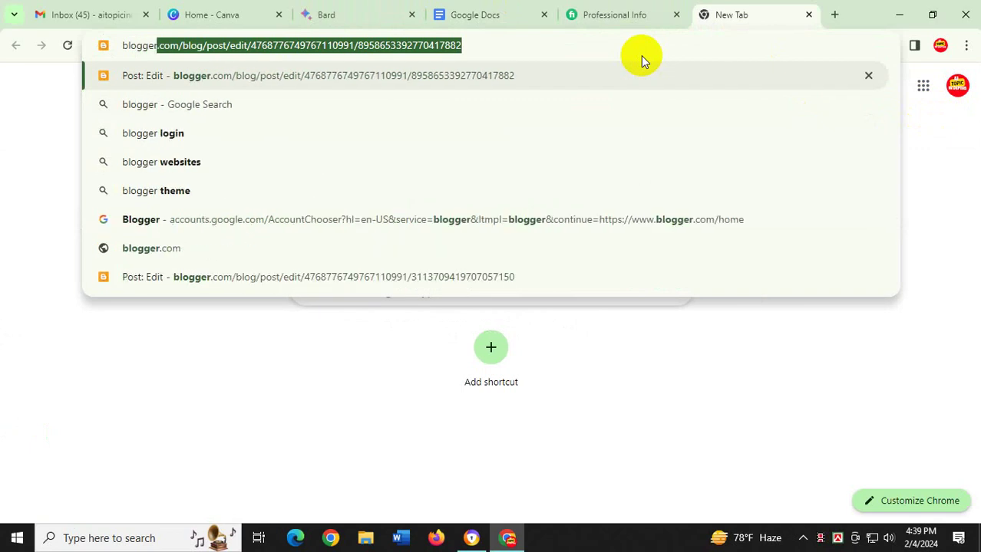
pyautogui.press('Return')
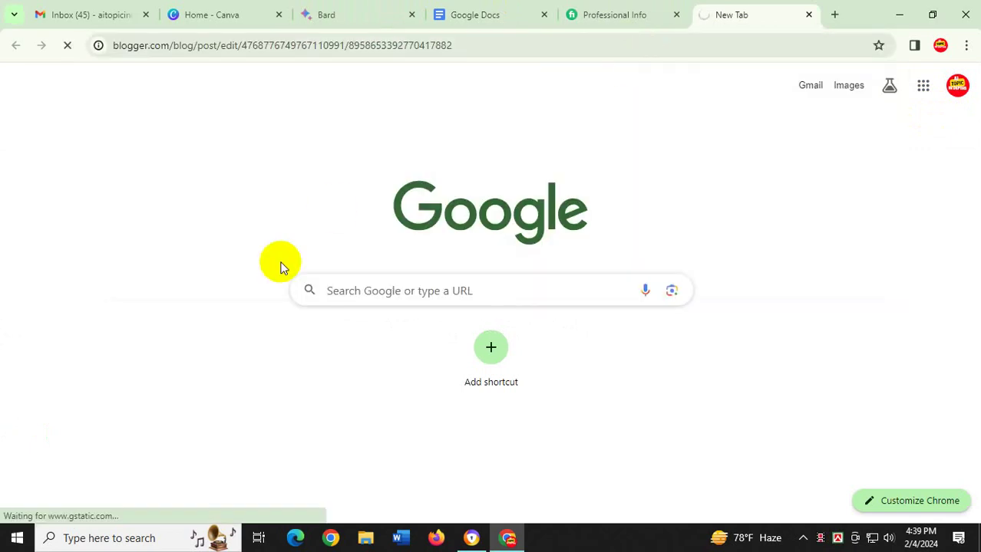
pyautogui.click(25, 85)
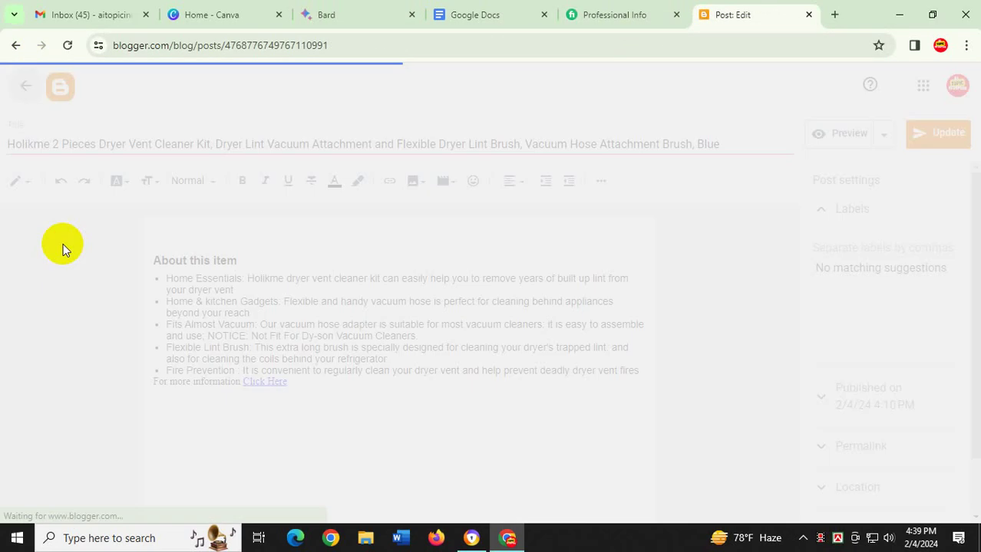
pyautogui.scroll(-2, 77, 376)
pyautogui.click(80, 426)
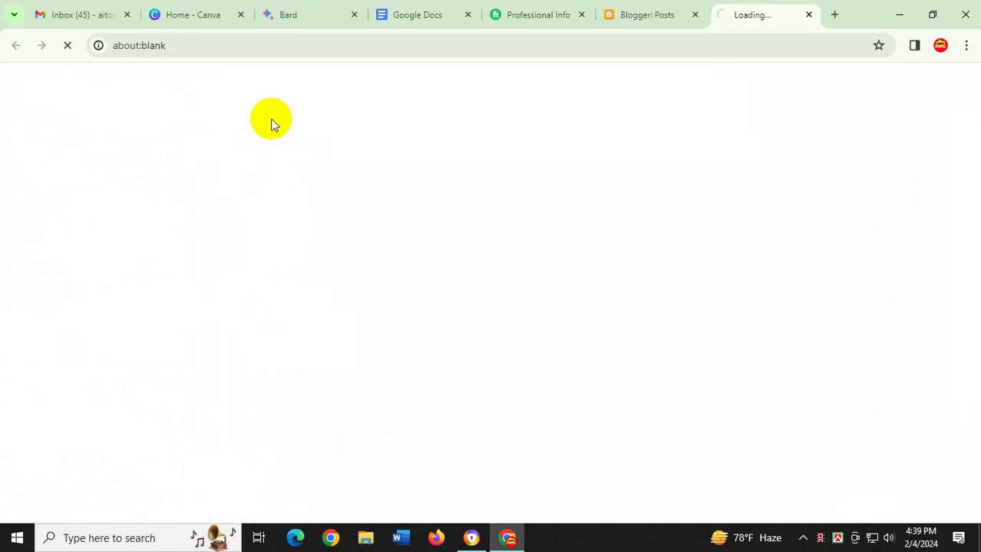
pyautogui.click(225, 52)
pyautogui.hotkey('ctrl', 'c')
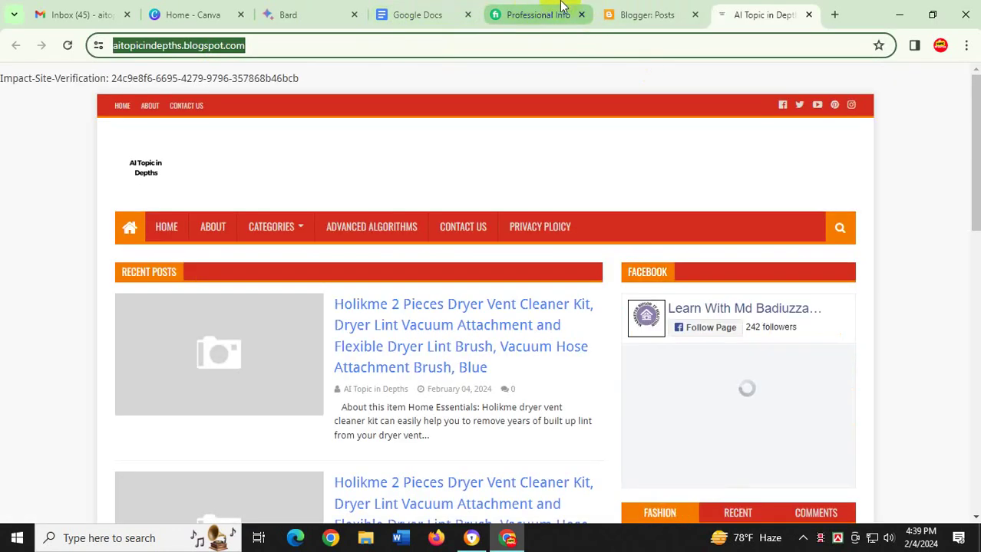
pyautogui.click(541, 15)
pyautogui.hotkey('ctrl', 'v')
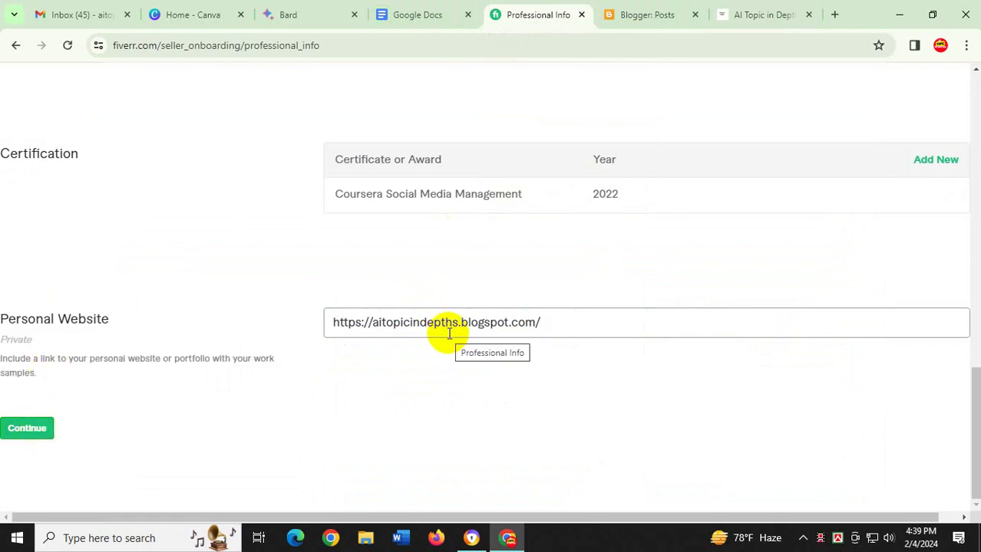
pyautogui.click(27, 429)
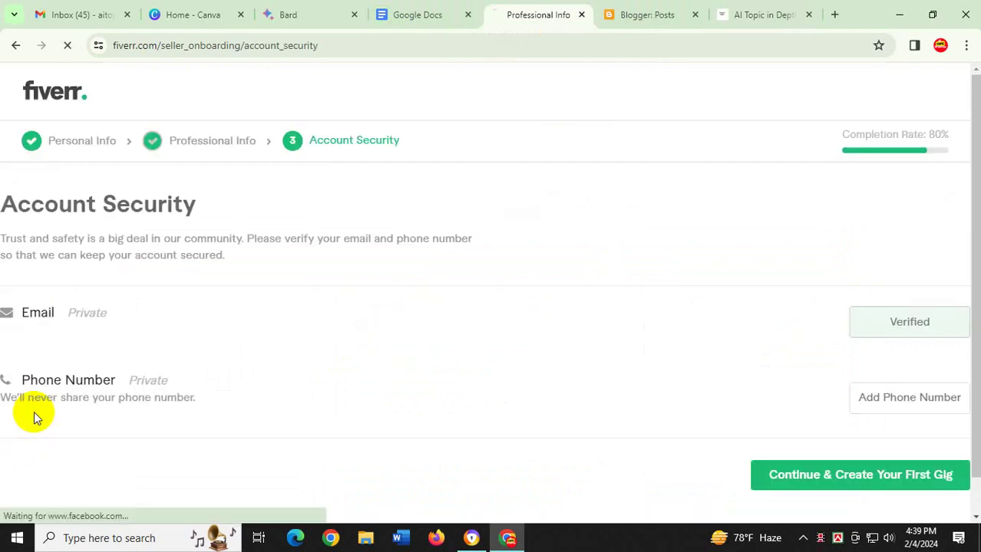
pyautogui.scroll(-1, 307, 280)
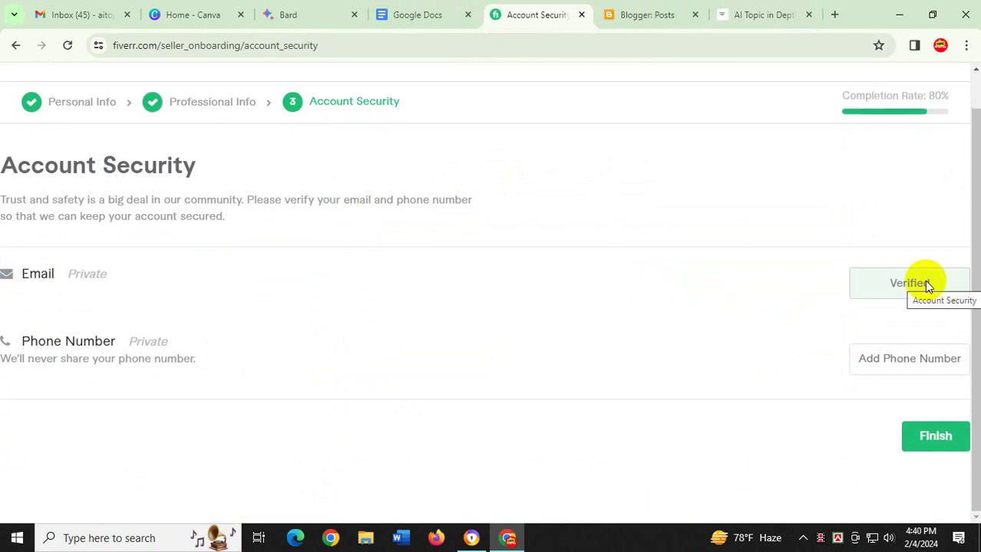
# Step: Start phone number verification from the Account Security step
pyautogui.scroll(1, 919, 255)
pyautogui.scroll(1, 919, 256)
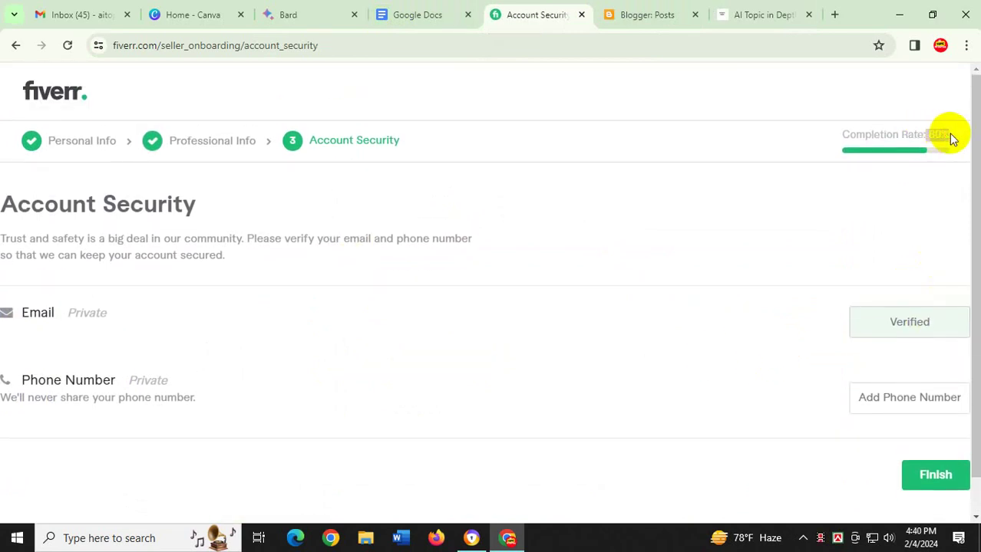
pyautogui.scroll(-1, 535, 334)
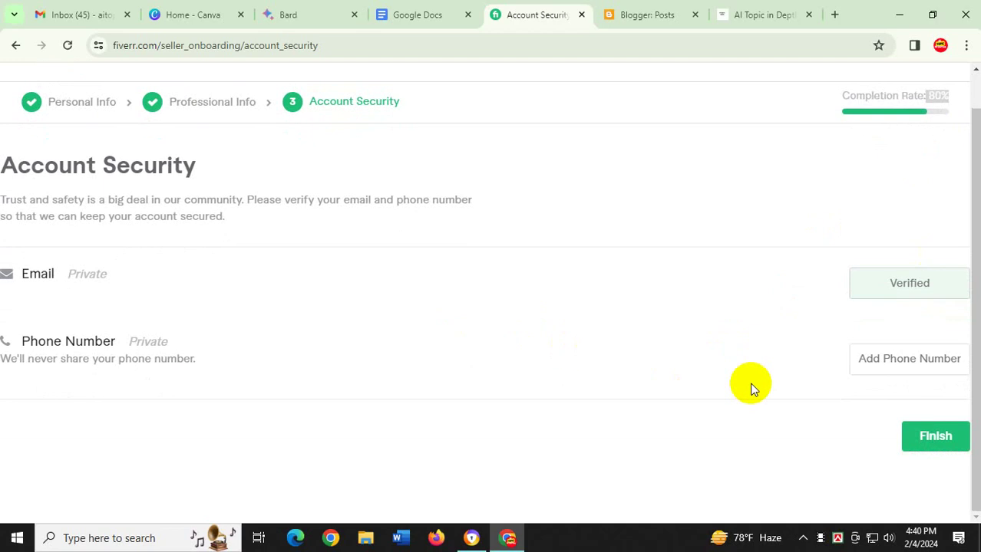
pyautogui.click(909, 361)
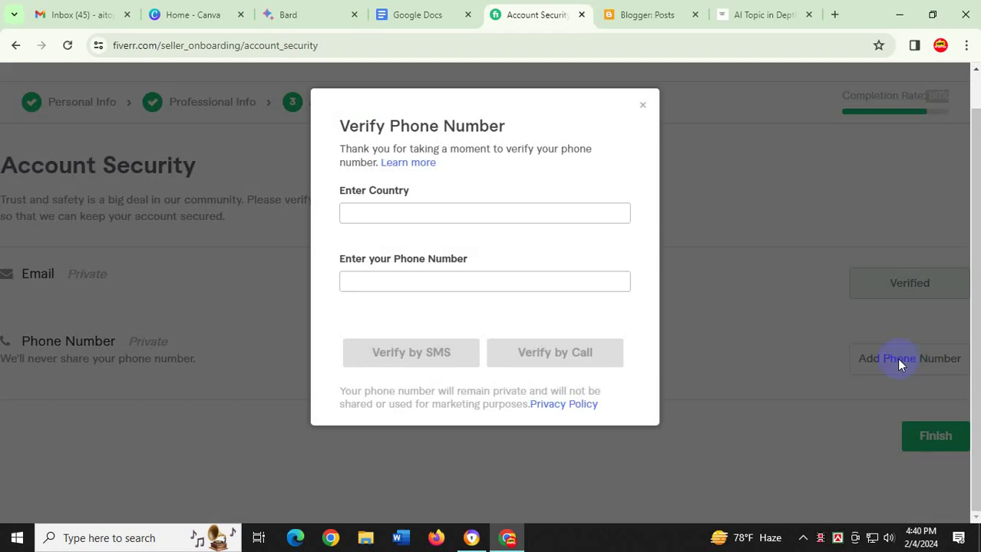
pyautogui.click(392, 279)
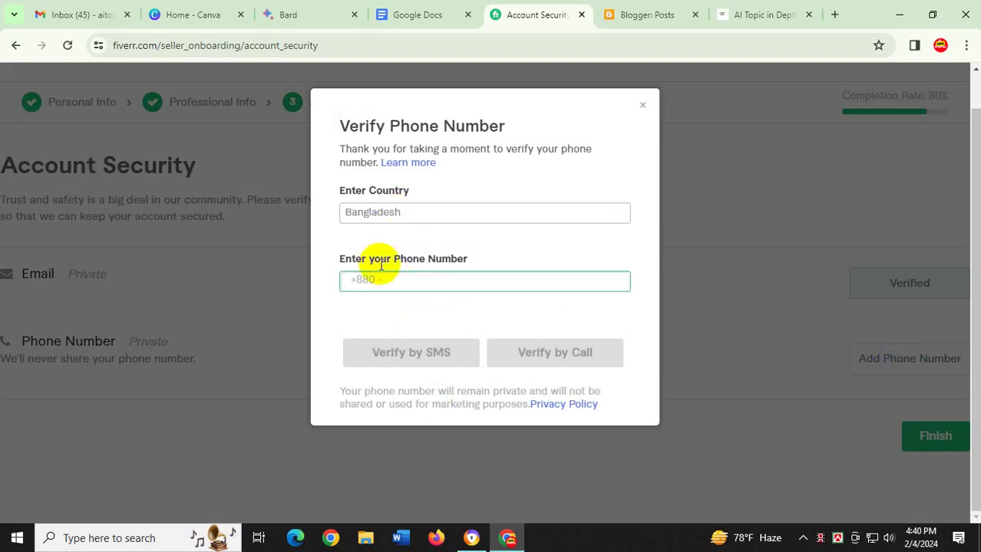
# Step: Enter the mobile number copied from the notes document into the phone field
pyautogui.click(471, 538)
pyautogui.click(291, 267)
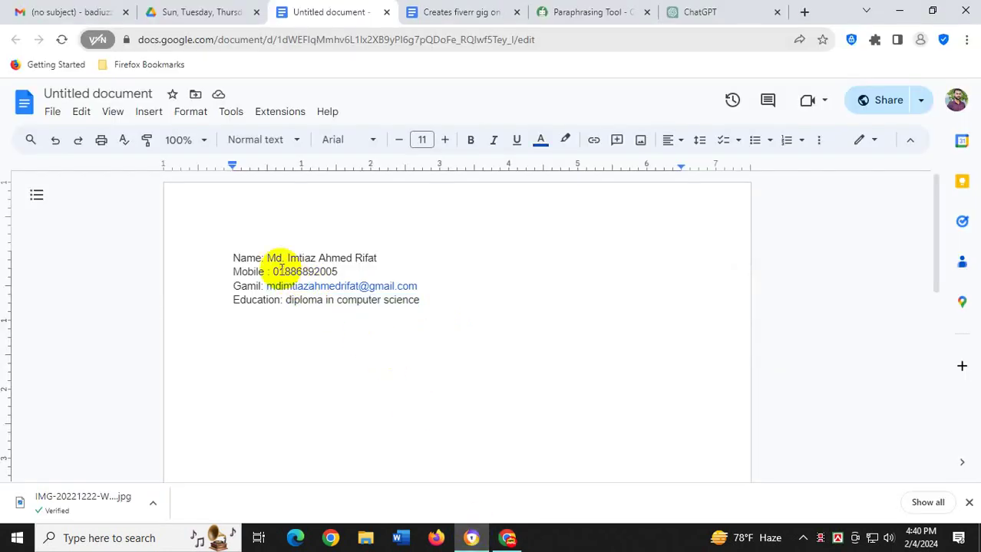
pyautogui.moveTo(292, 268); pyautogui.dragTo(306, 258)
pyautogui.click(507, 538)
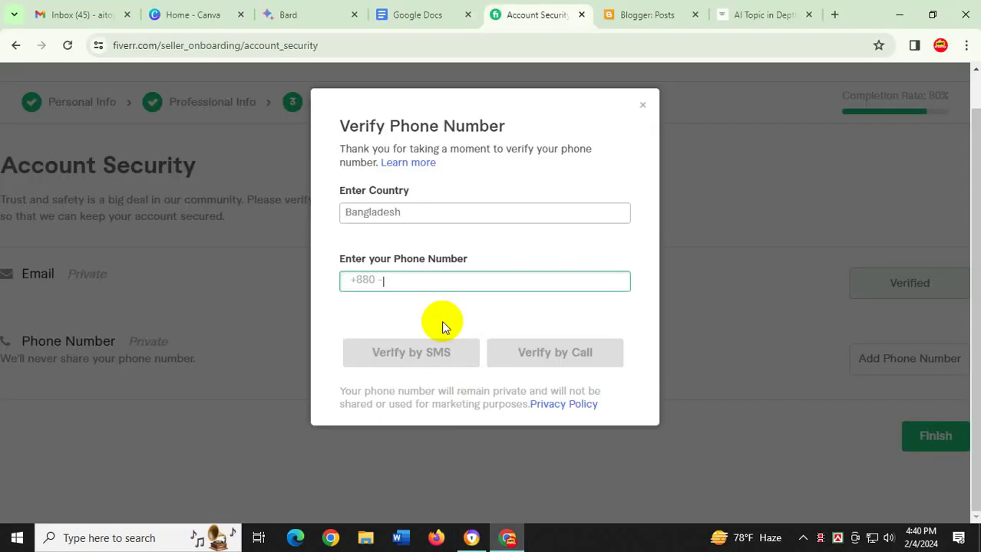
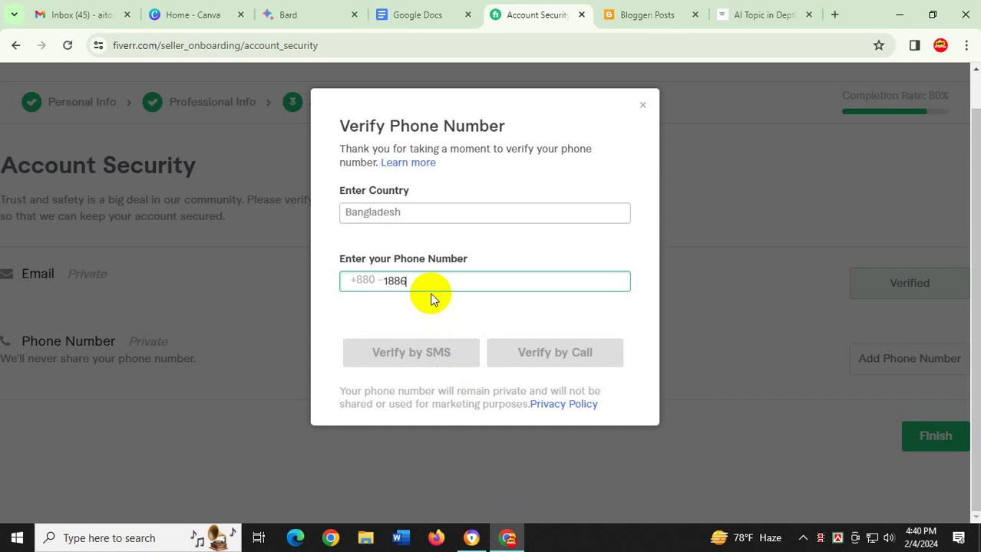
pyautogui.click(507, 538)
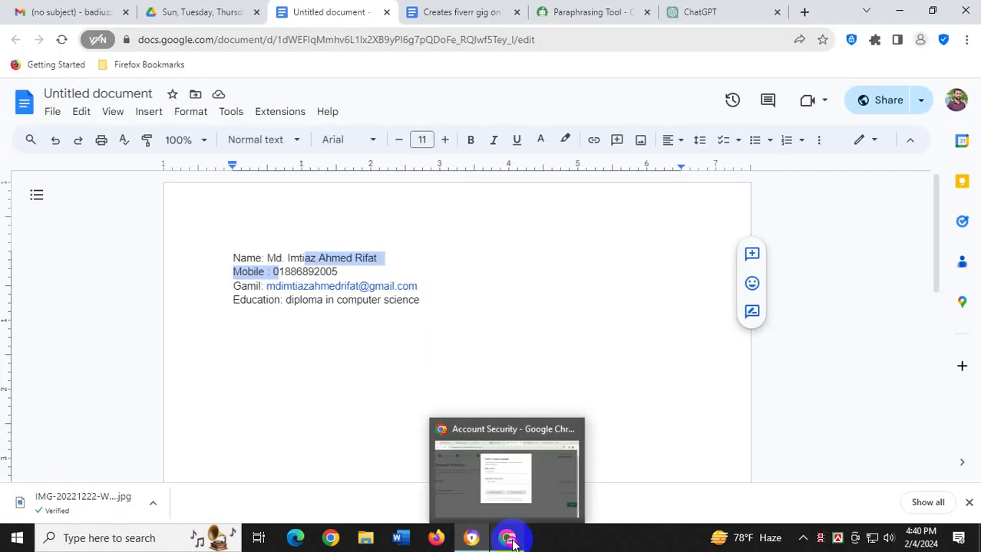
pyautogui.click(509, 540)
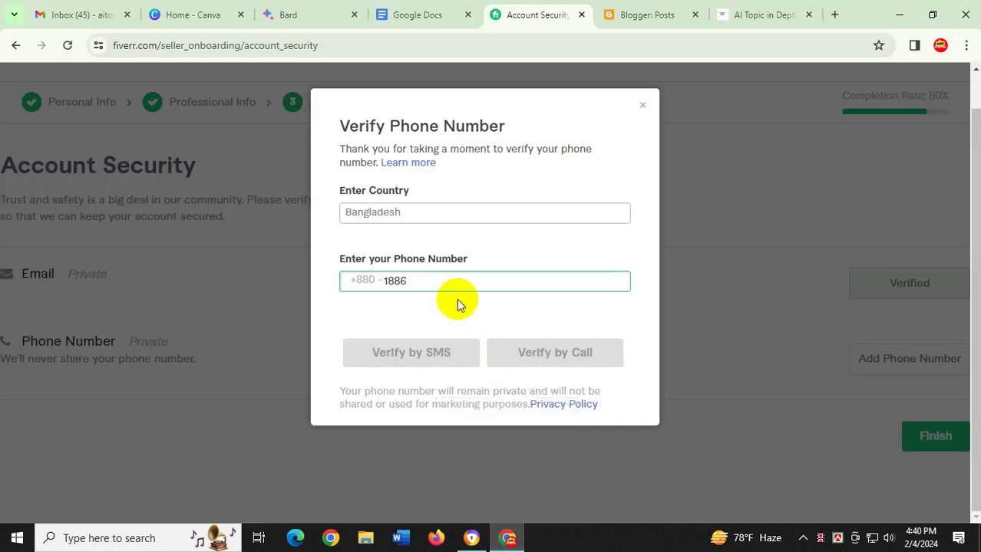
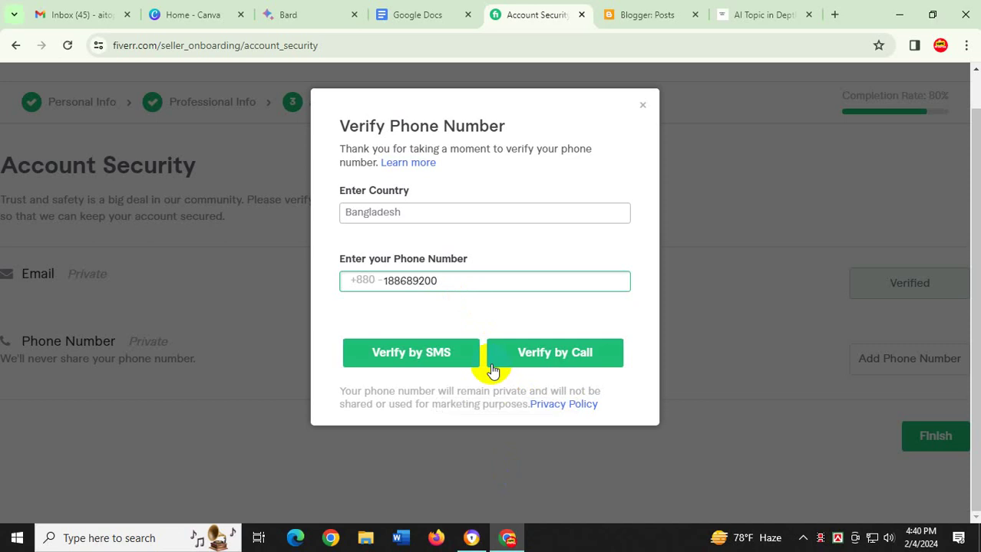
# Step: Double-check the number against the notes and request the code by SMS
pyautogui.click(506, 538)
pyautogui.click(507, 540)
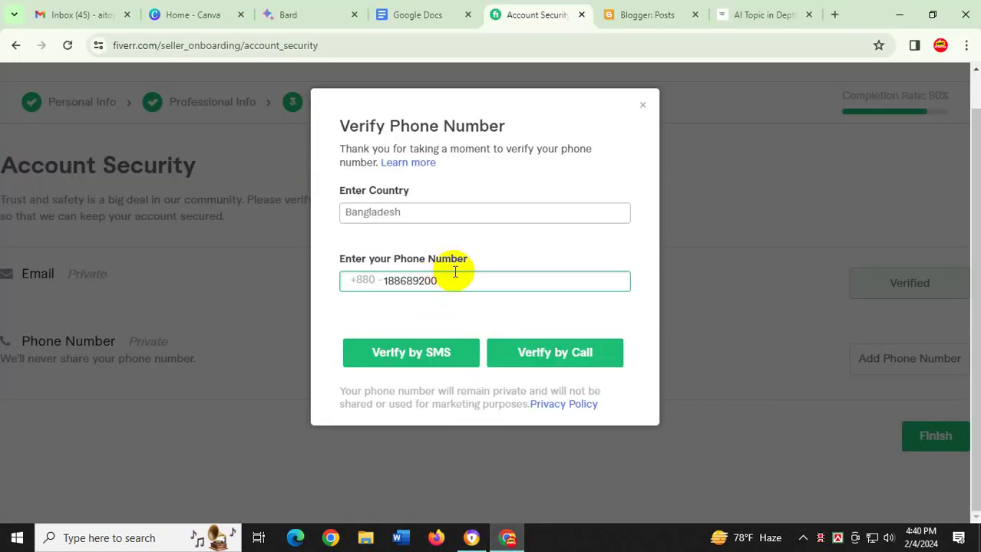
pyautogui.click(472, 539)
pyautogui.click(494, 540)
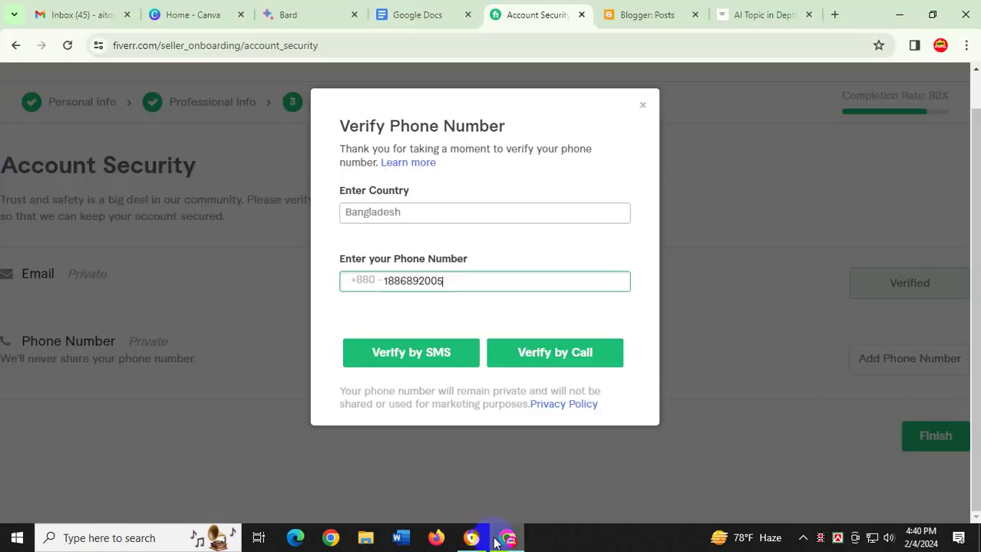
pyautogui.click(495, 540)
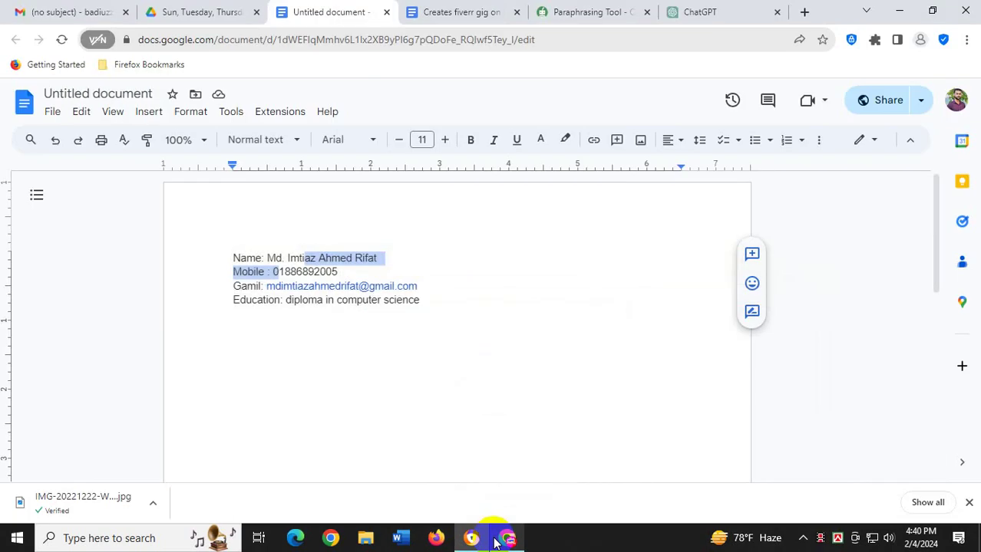
pyautogui.click(495, 540)
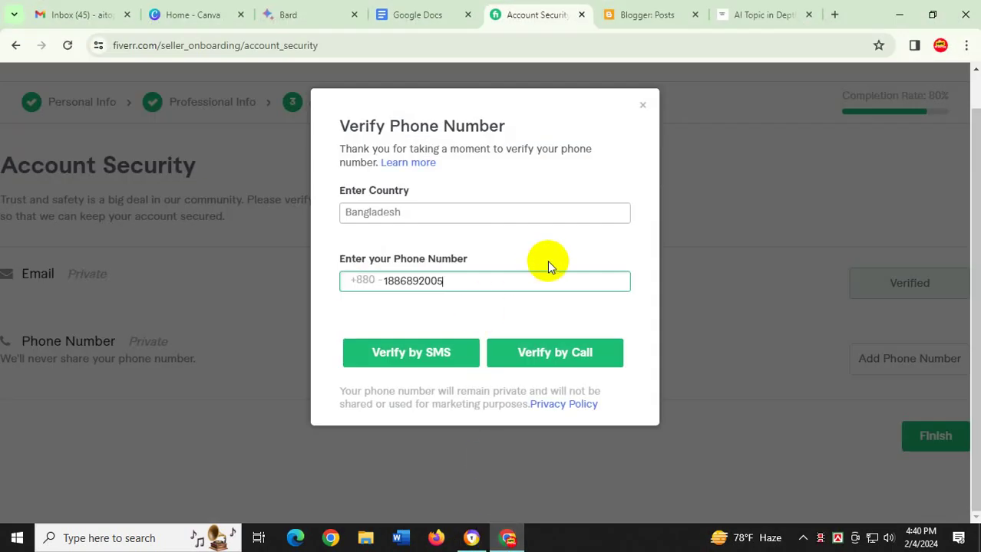
pyautogui.click(411, 357)
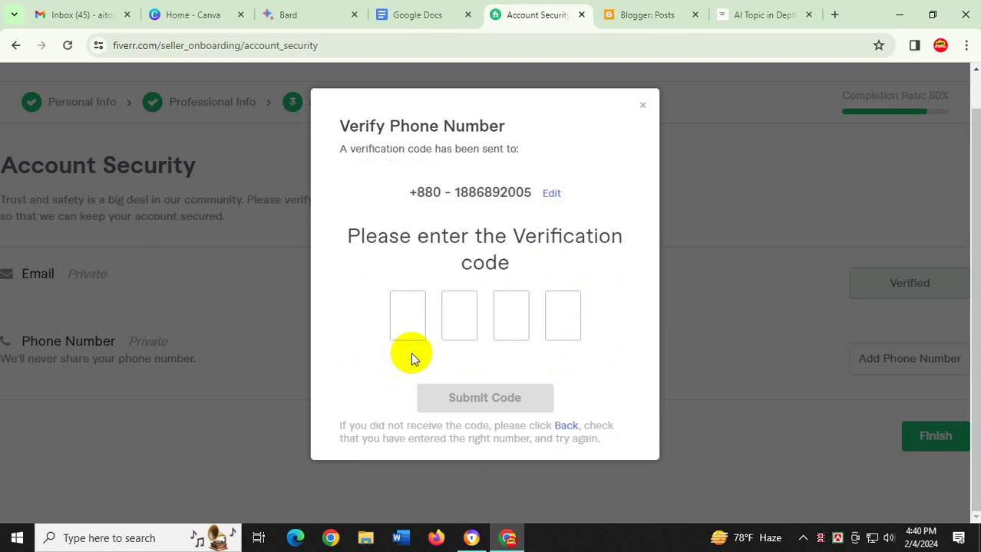
# Step: Paste the four-digit SMS code into the code boxes and submit it
pyautogui.click(416, 310)
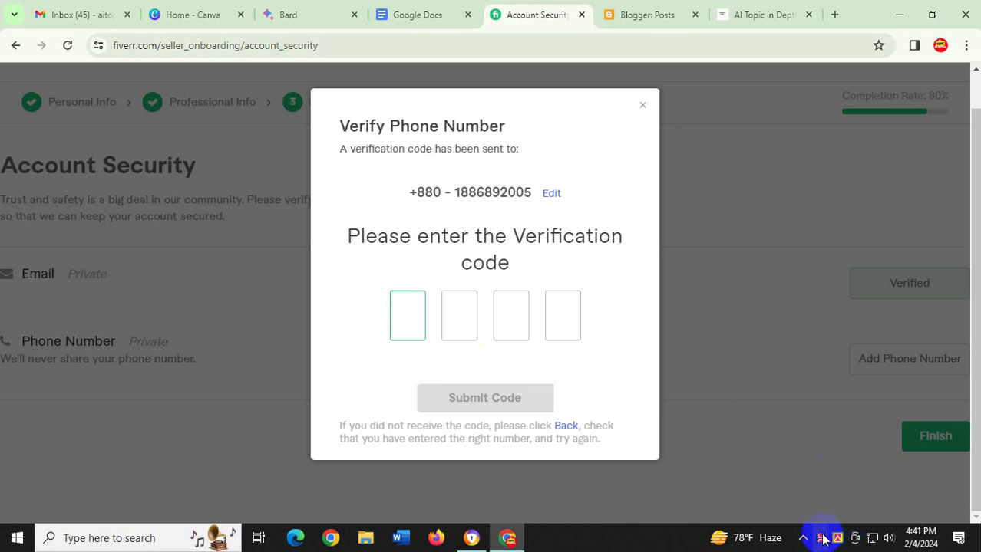
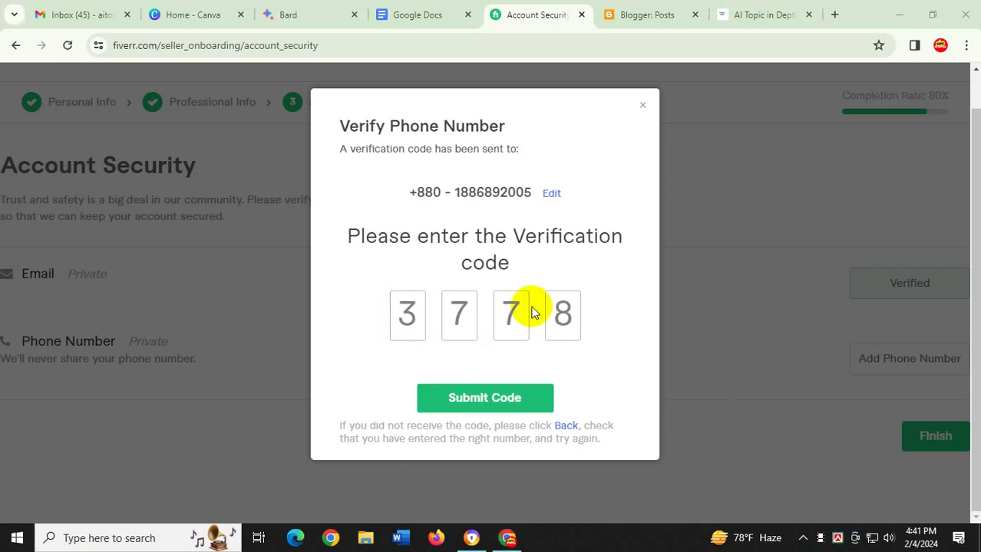
pyautogui.click(496, 401)
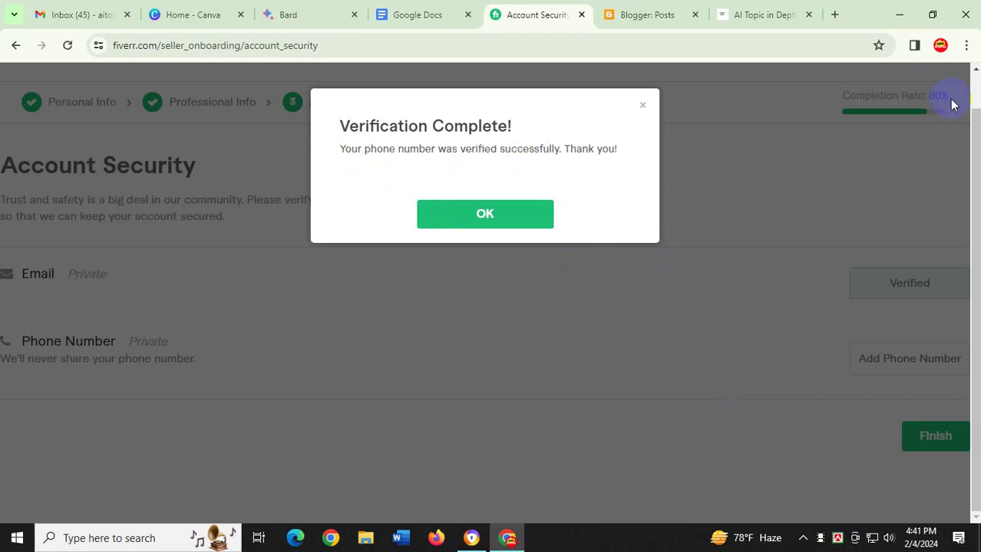
# Step: Answer the 'What was your childhood nickname?' security question and confirm verification complete
pyautogui.click(521, 217)
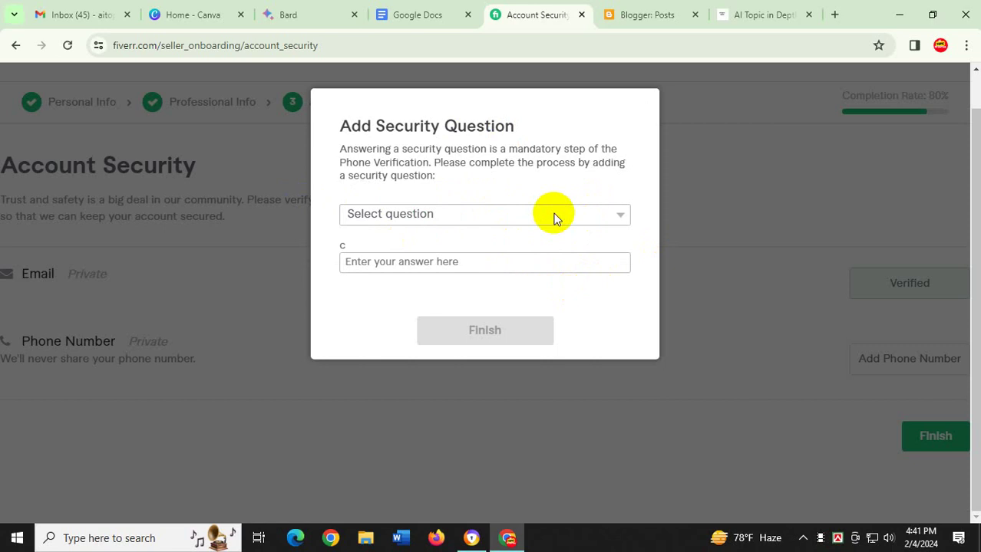
pyautogui.click(617, 218)
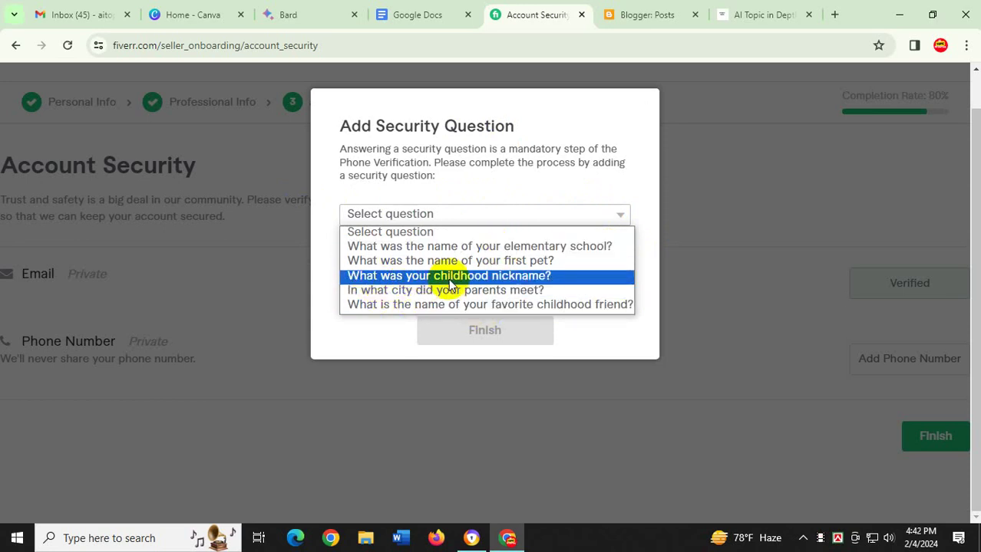
pyautogui.click(501, 276)
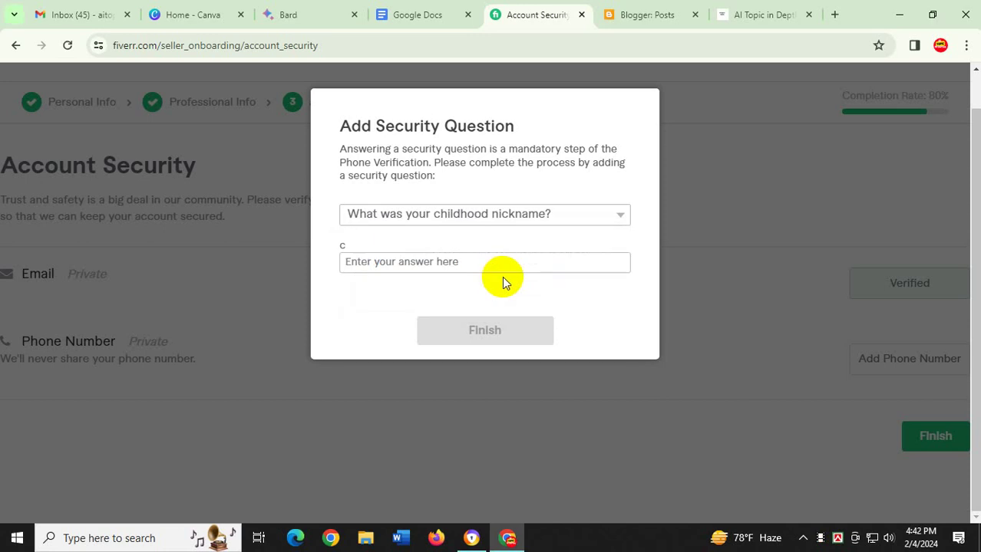
pyautogui.click(460, 263)
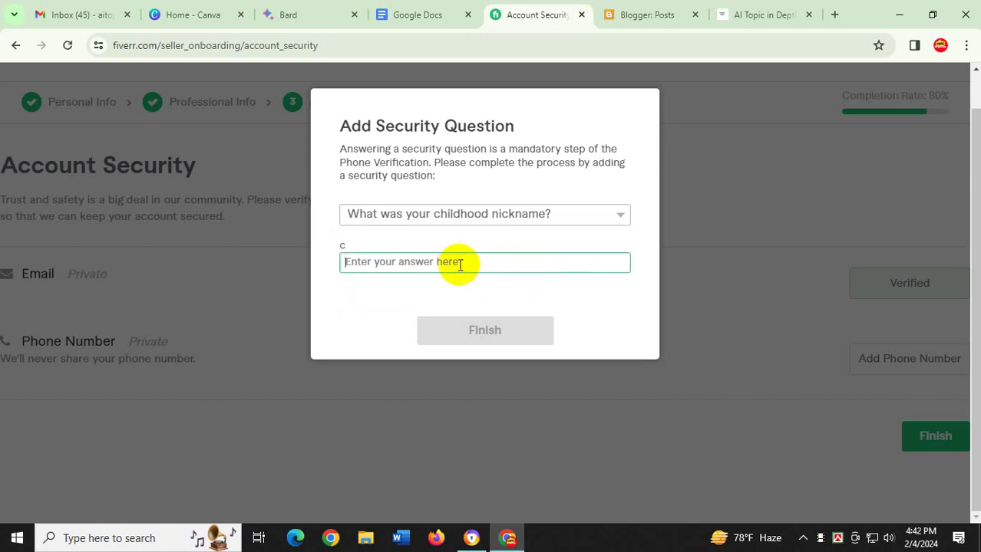
pyautogui.click(470, 537)
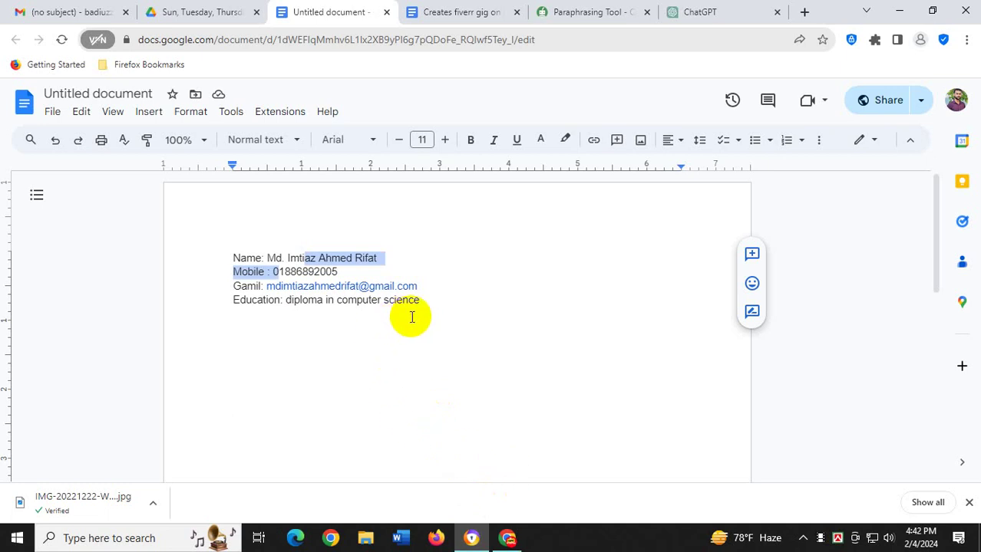
pyautogui.click(508, 540)
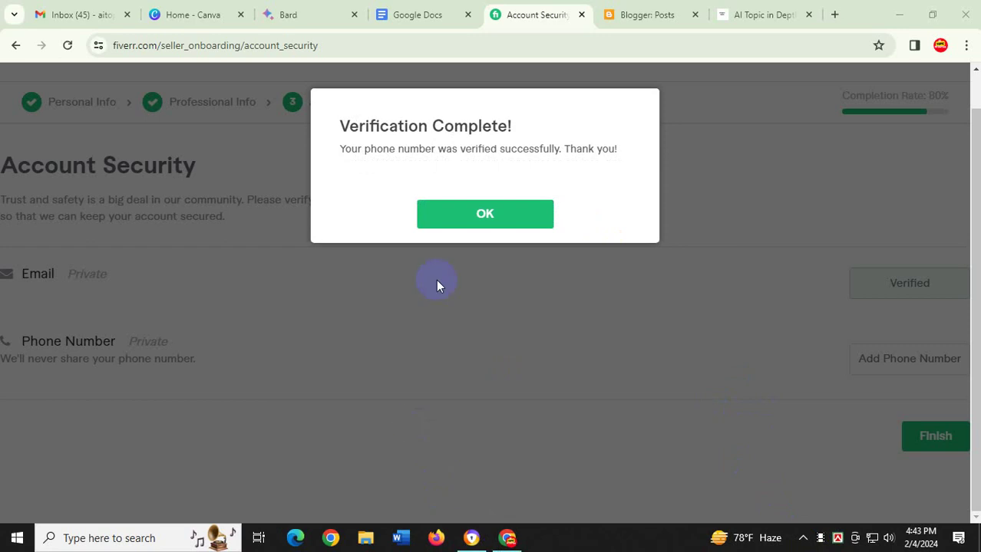
pyautogui.click(504, 223)
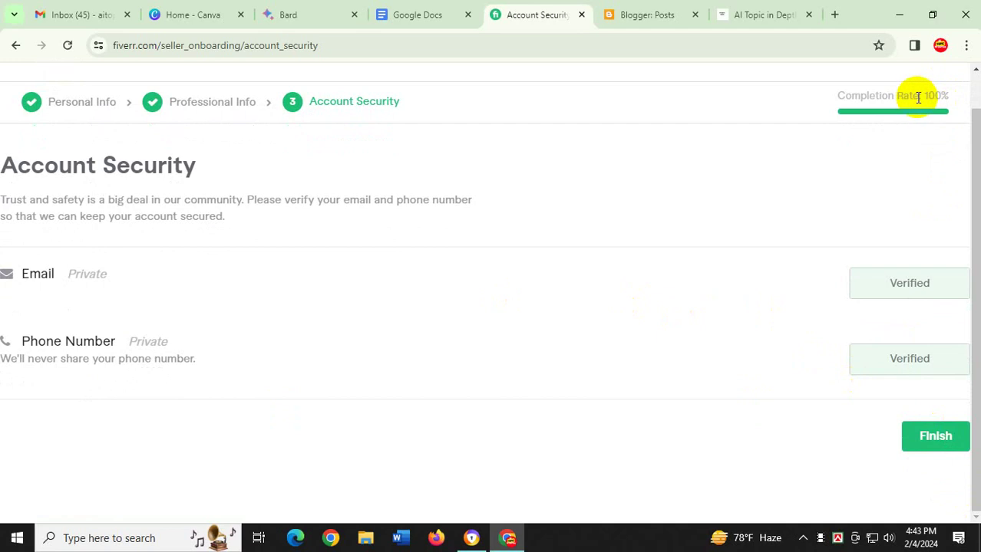
# Step: Finish Account Security and review the 'Your seller profile is all set!' message
pyautogui.scroll(1, 305, 311)
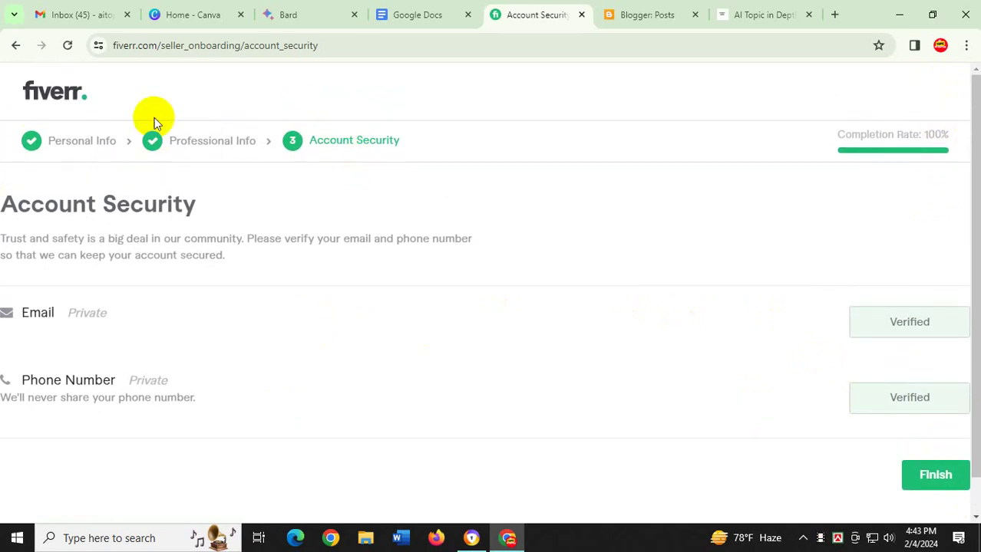
pyautogui.scroll(-1, 721, 307)
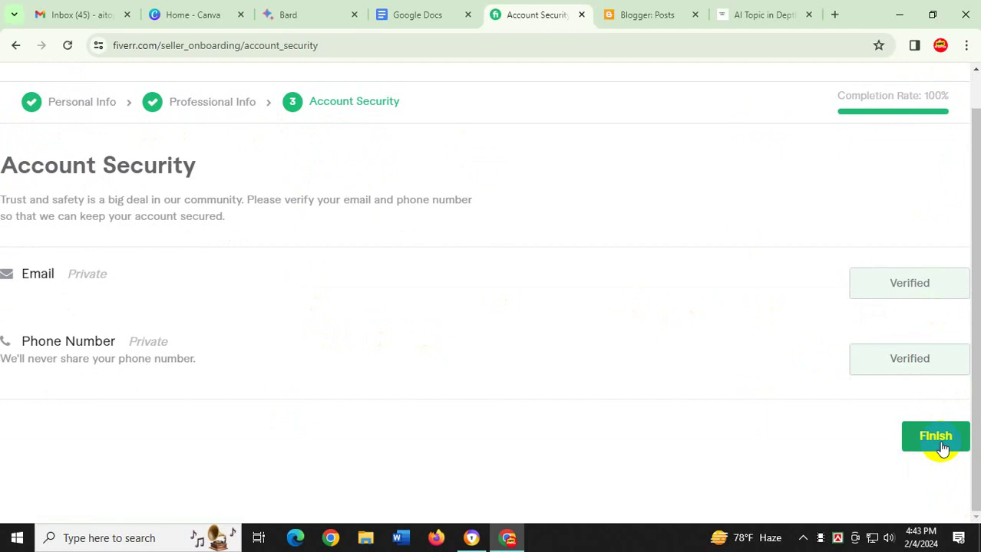
pyautogui.click(940, 447)
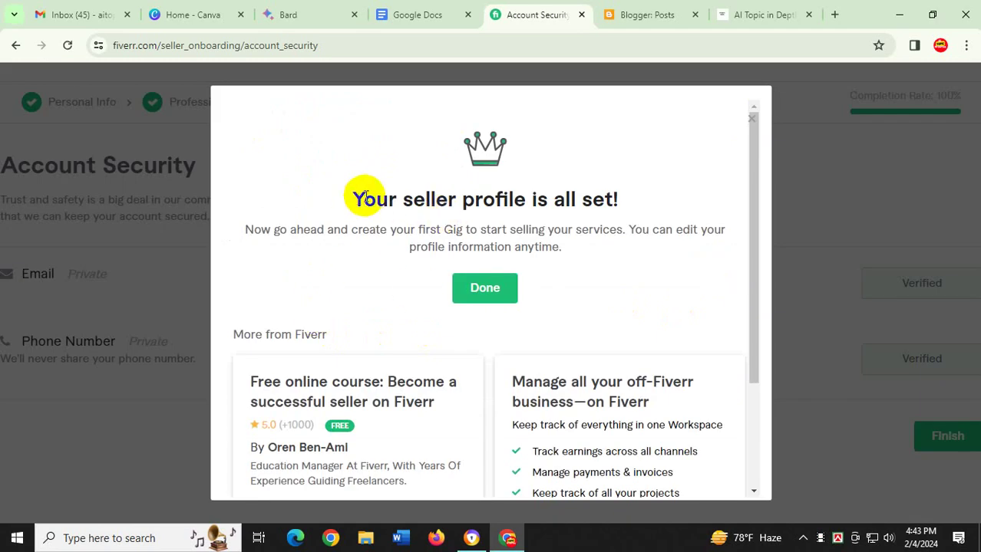
pyautogui.moveTo(495, 201); pyautogui.dragTo(453, 207)
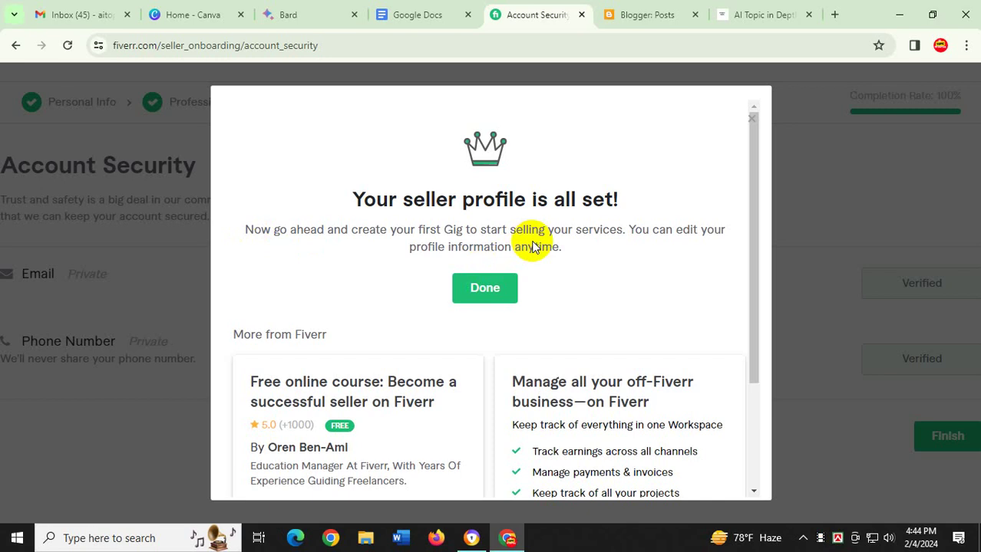
pyautogui.scroll(-2, 533, 246)
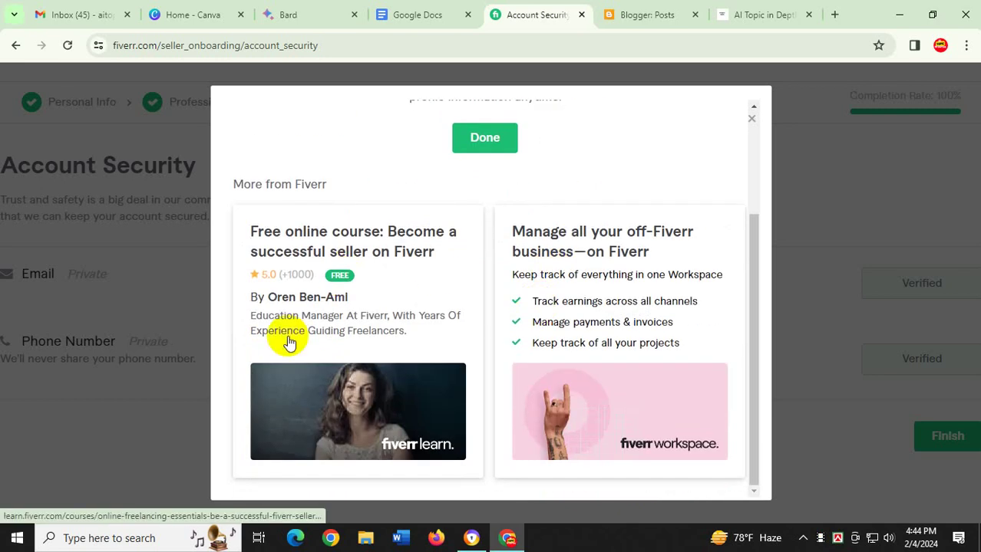
pyautogui.scroll(1, 322, 273)
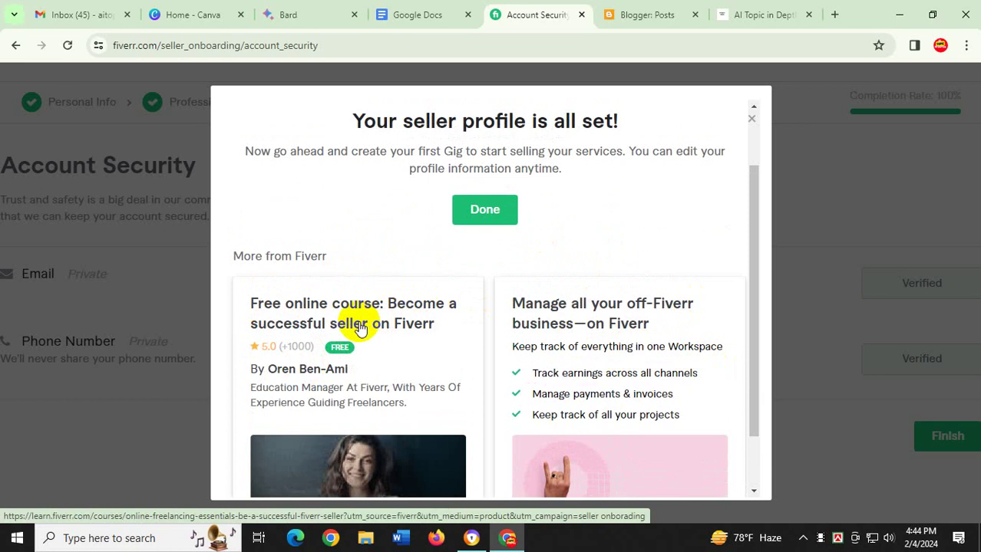
pyautogui.scroll(-1, 376, 331)
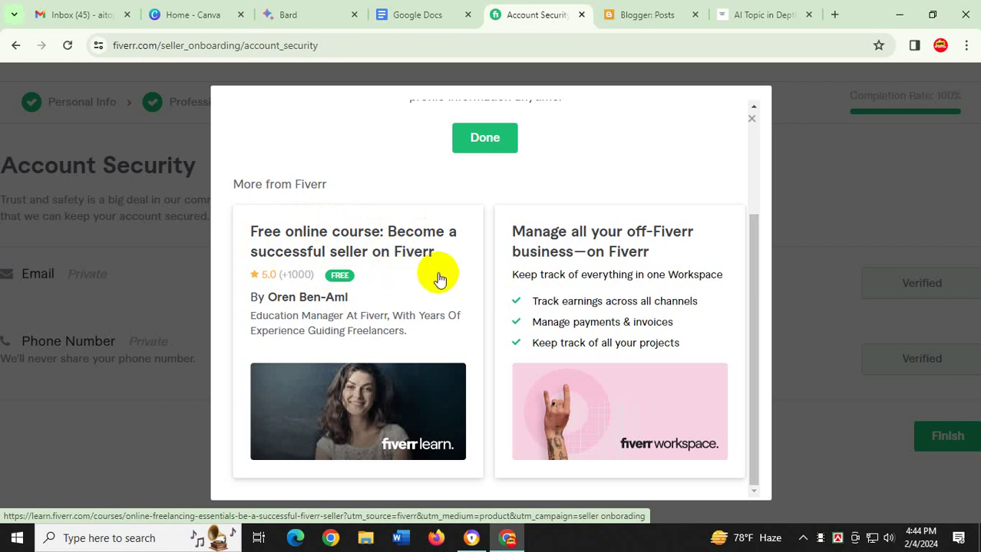
pyautogui.scroll(2, 438, 277)
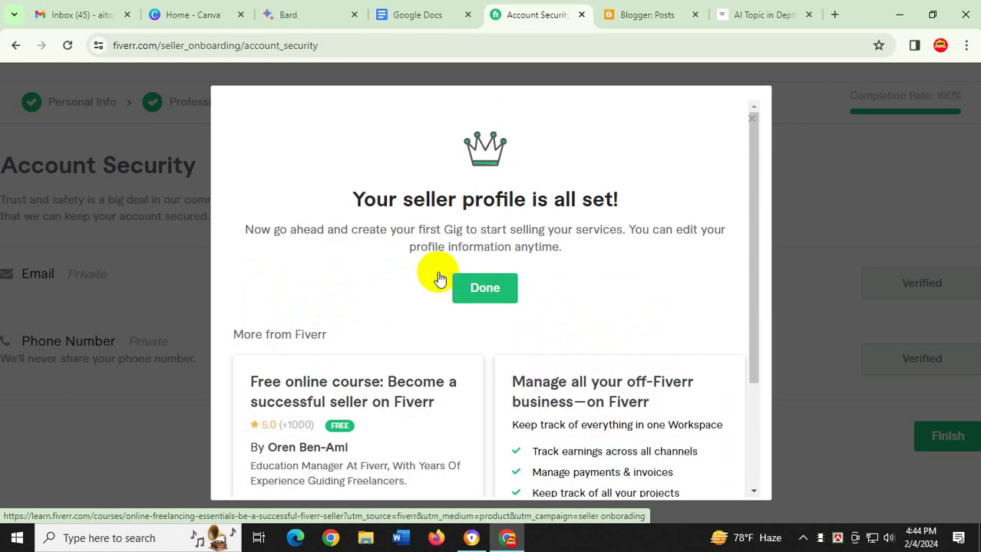
# Step: Dismiss the 'Your seller profile is all set!' confirmation to reach the new Gig Overview form
pyautogui.click(480, 296)
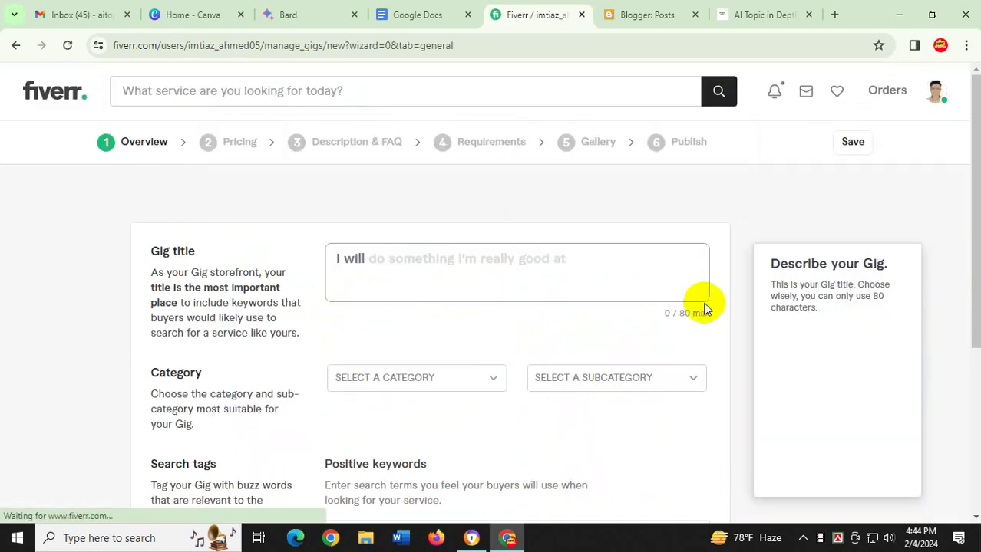